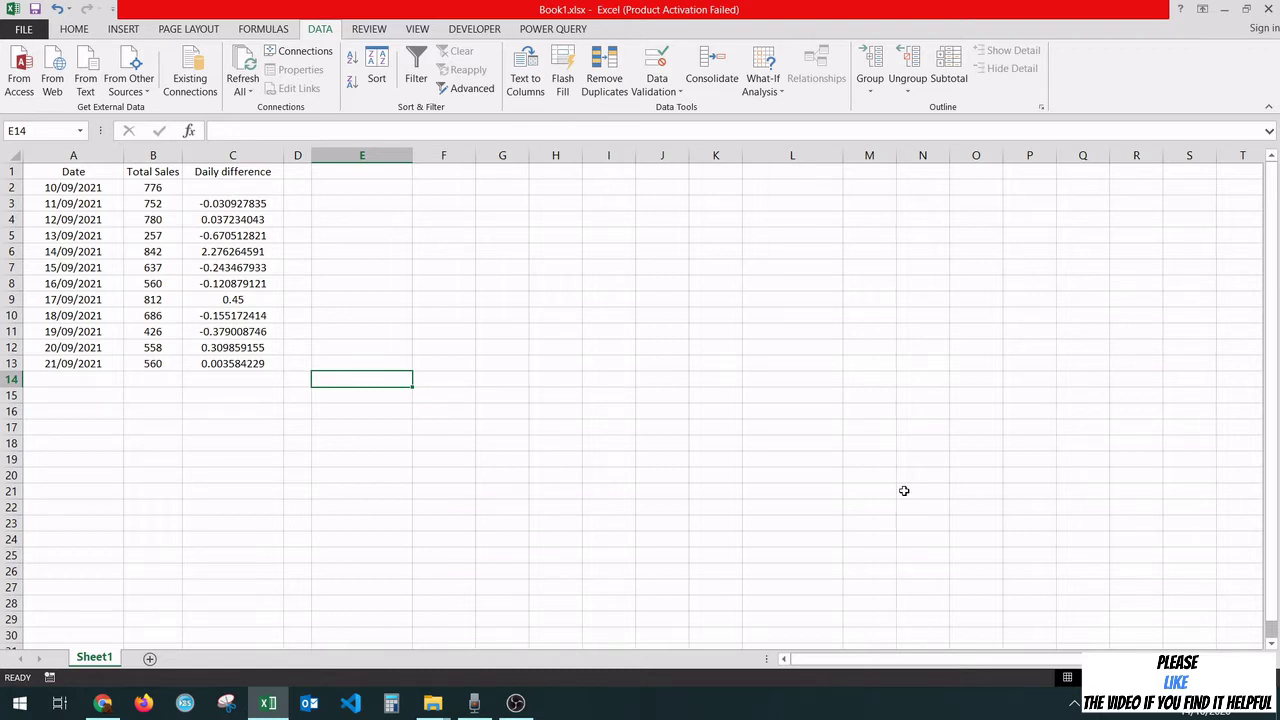
pyautogui.scroll(4, 88, 12)
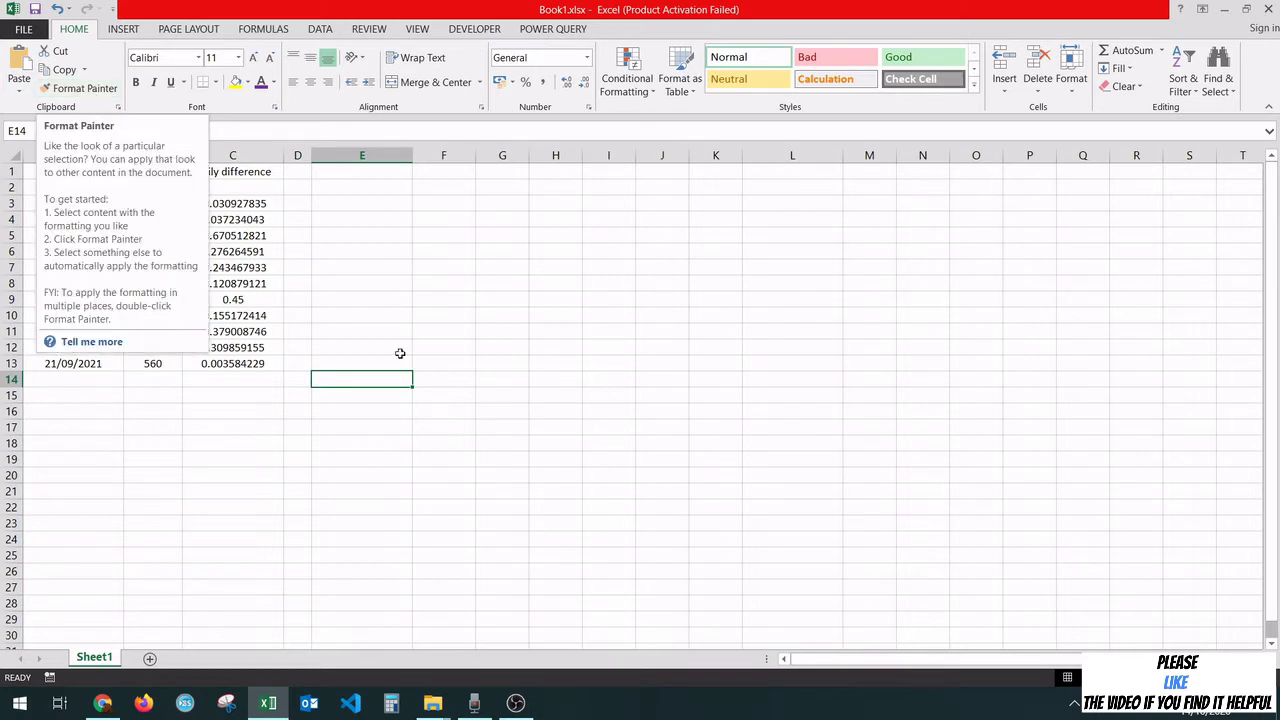
pyautogui.click(496, 412)
pyautogui.click(416, 360)
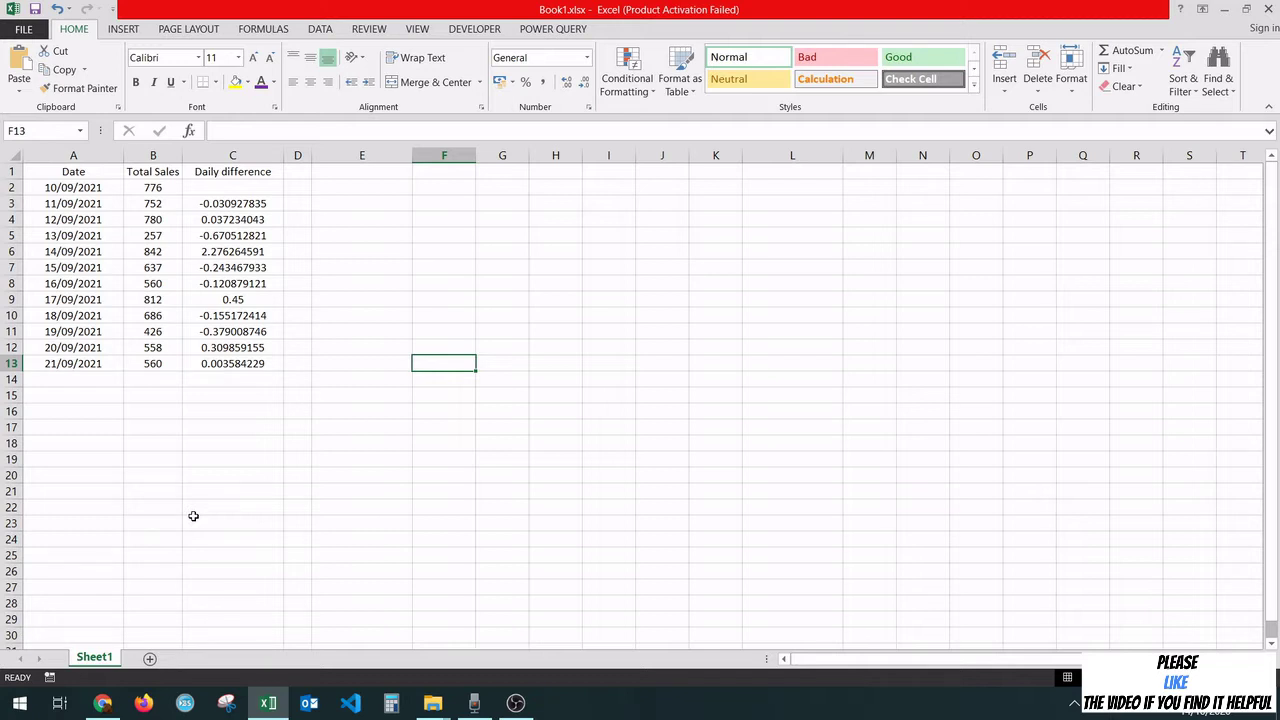
# Apply the Accent4 cell style to the Date header in A1, with bold text at font size 13.
pyautogui.click(76, 170)
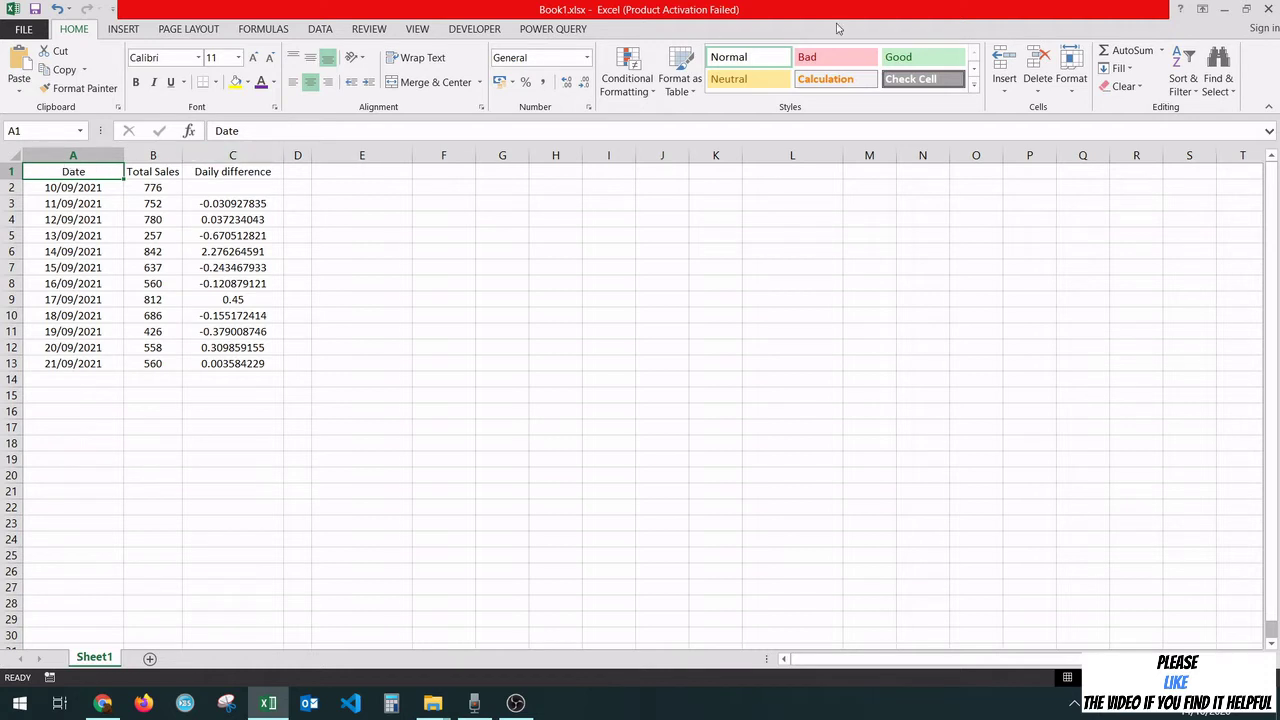
pyautogui.click(973, 86)
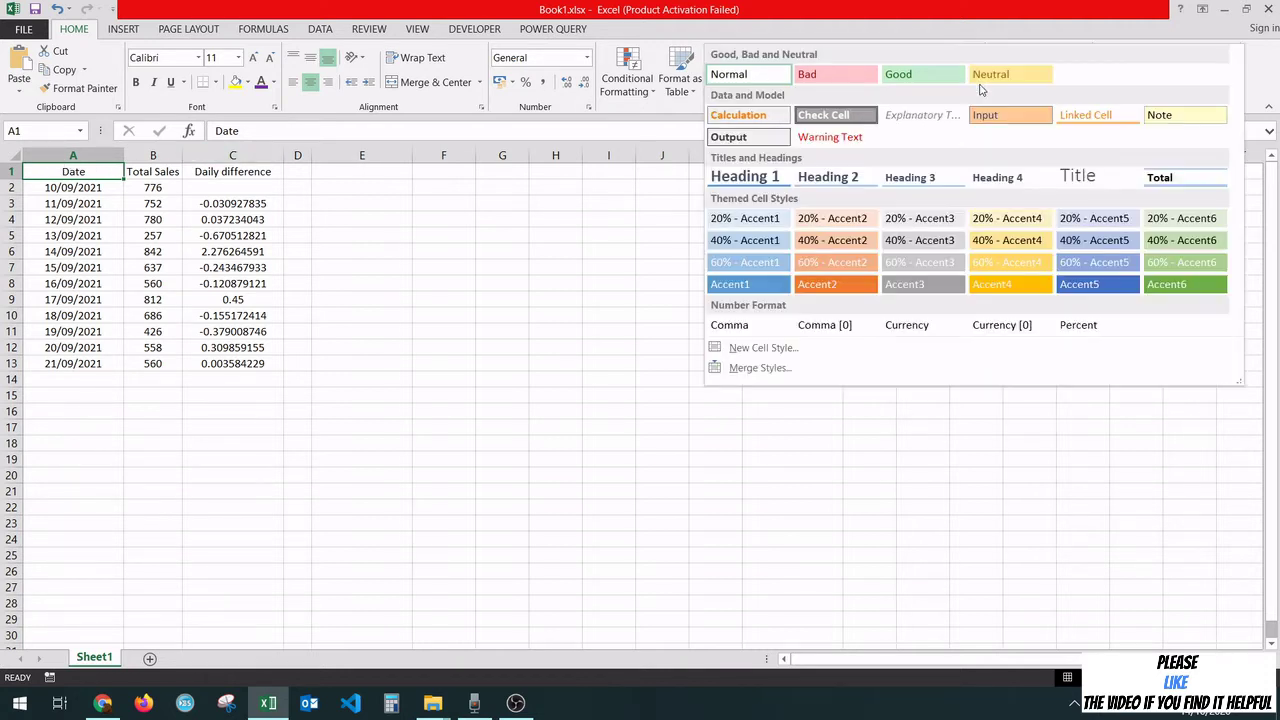
pyautogui.click(993, 289)
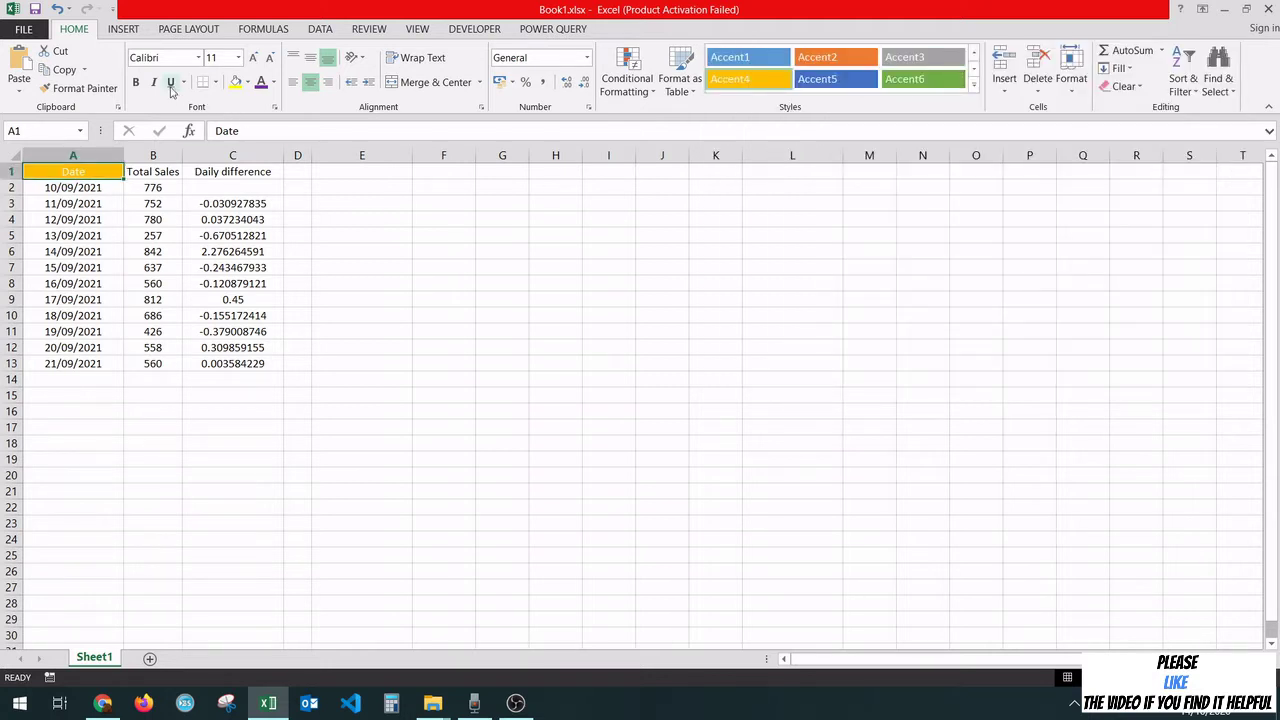
pyautogui.click(137, 84)
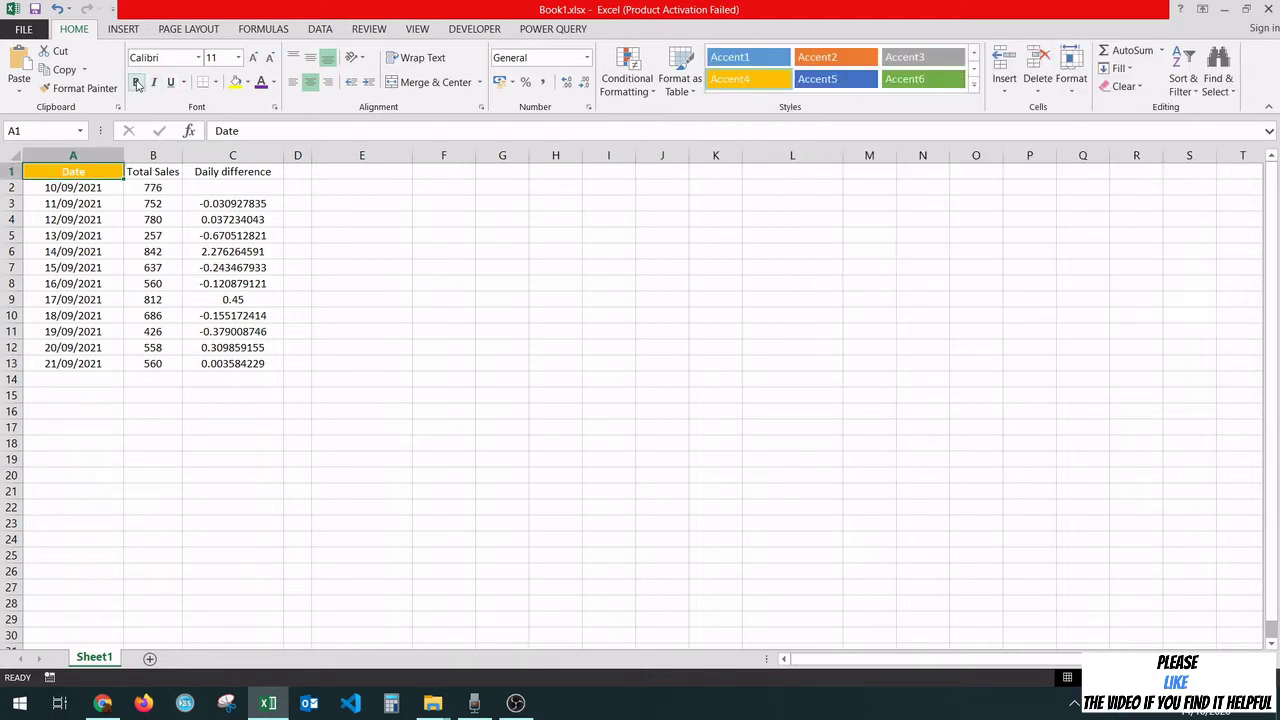
pyautogui.click(226, 57)
pyautogui.press('Return')
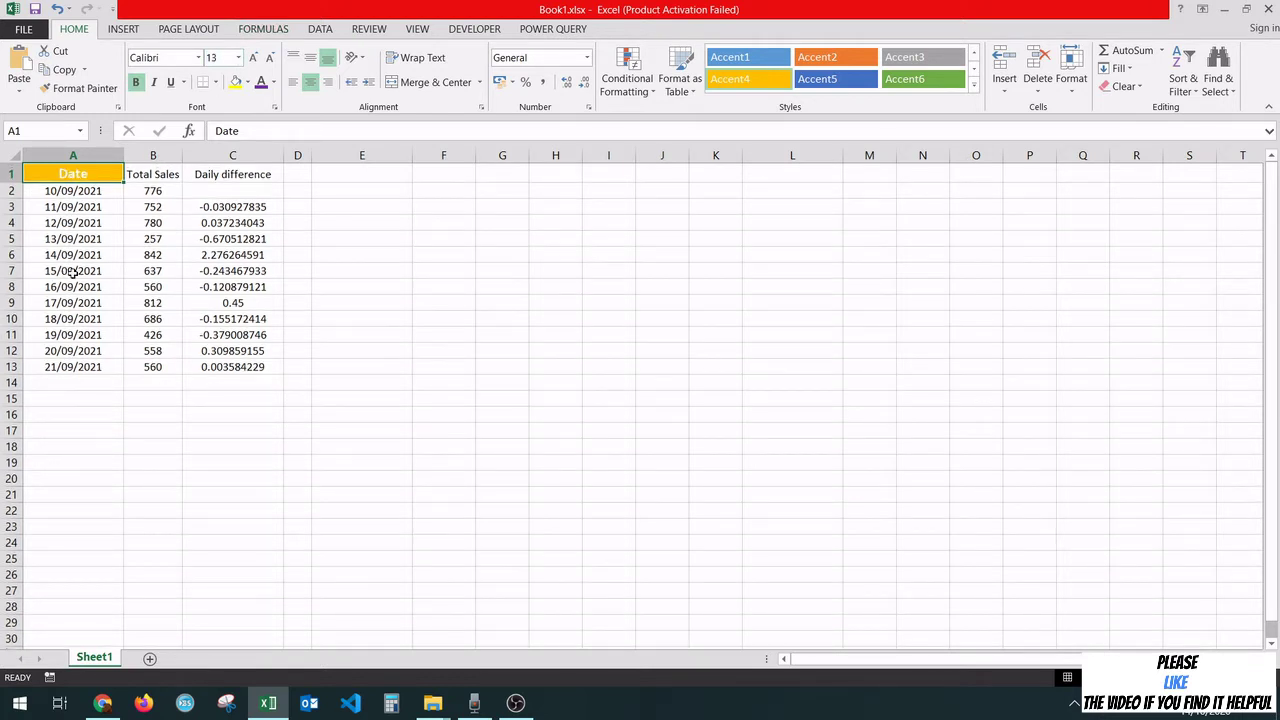
pyautogui.click(152, 238)
# Add a thick box border around the Date header cell A1.
pyautogui.click(58, 166)
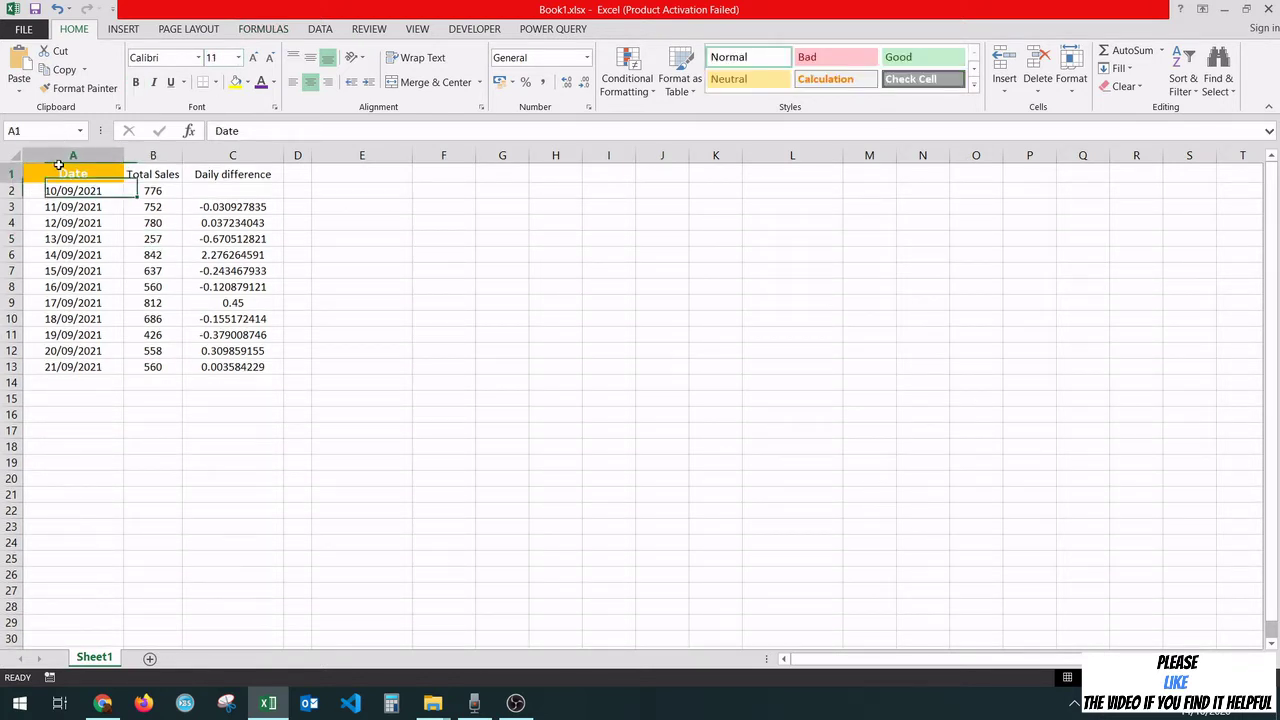
pyautogui.click(215, 82)
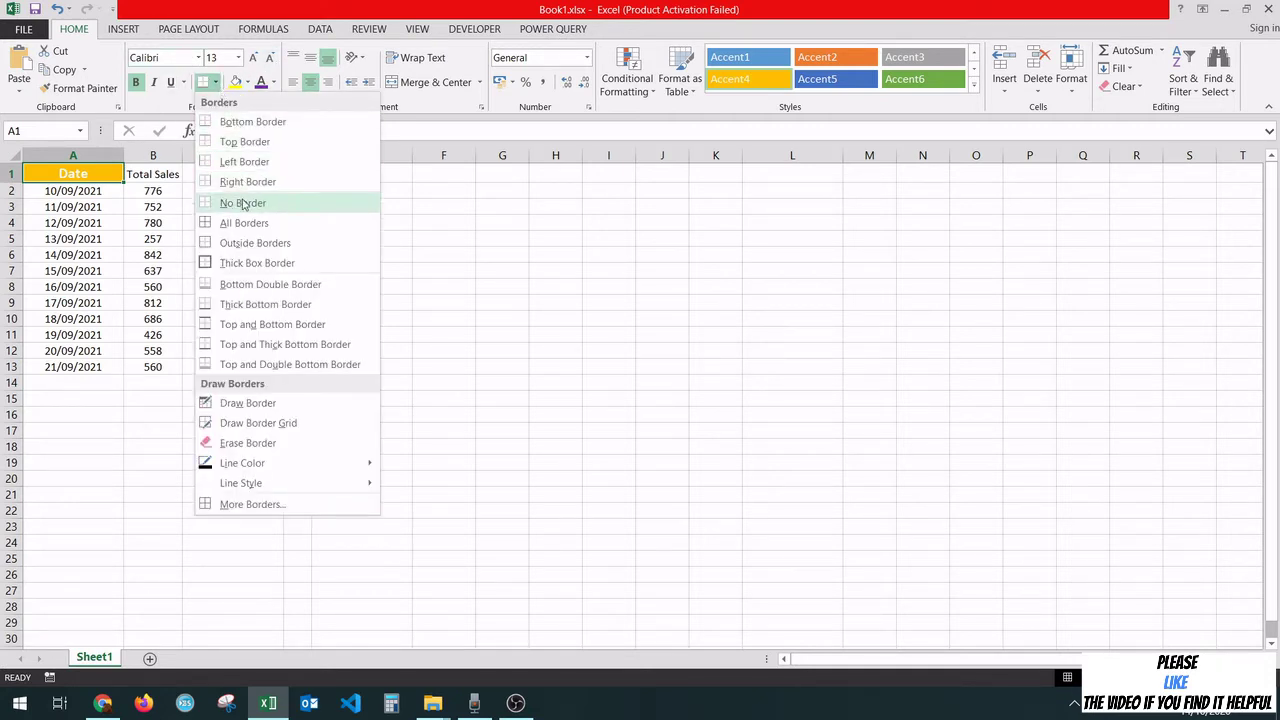
pyautogui.click(275, 262)
pyautogui.click(168, 271)
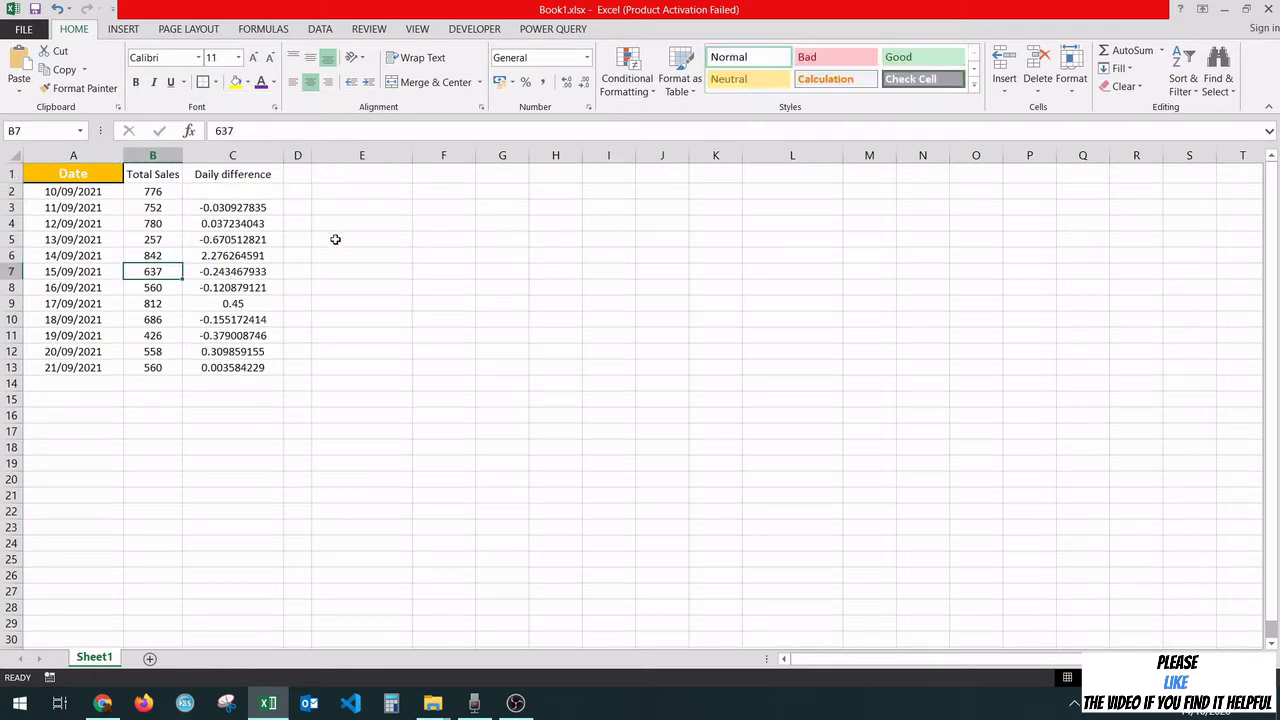
pyautogui.click(358, 256)
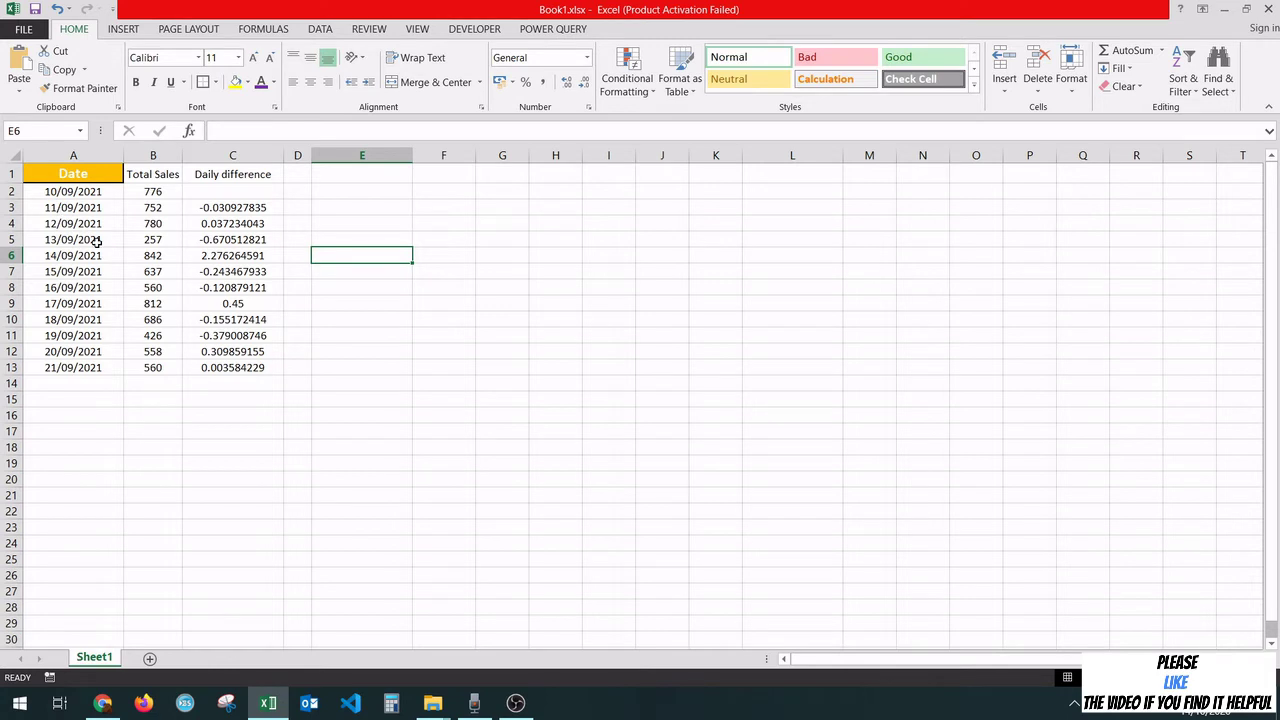
pyautogui.click(73, 176)
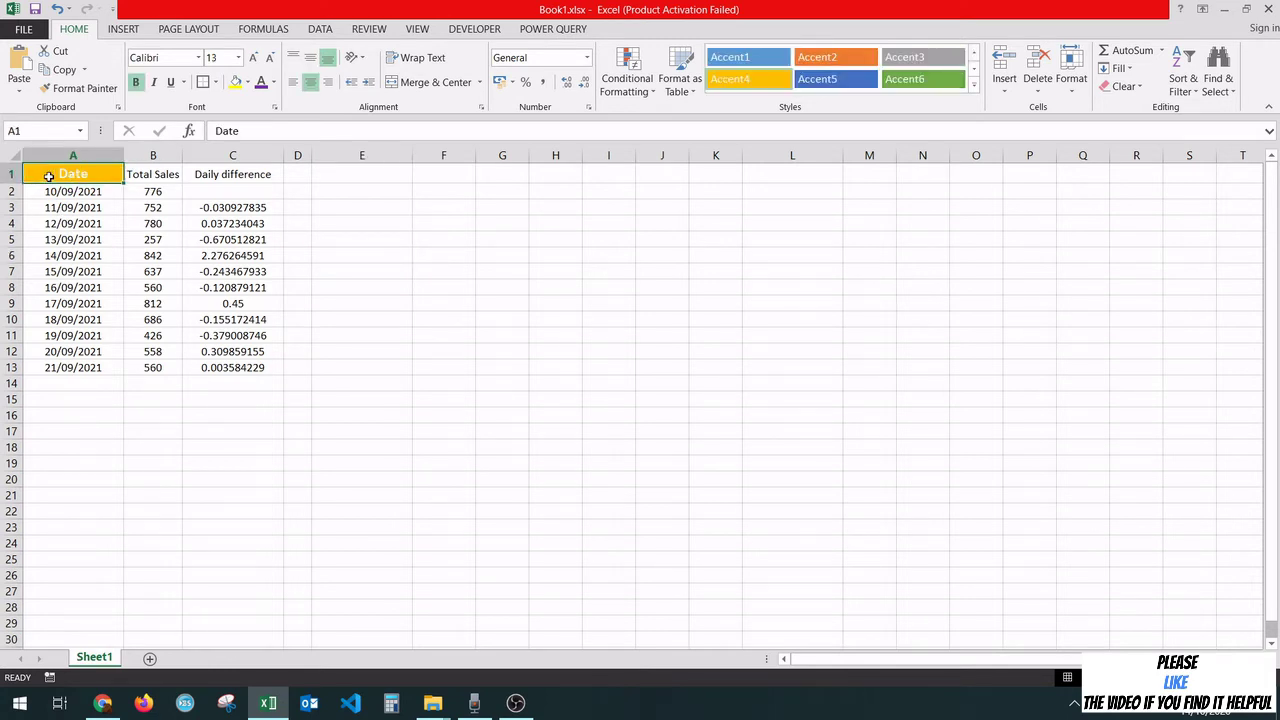
pyautogui.moveTo(163, 175); pyautogui.dragTo(242, 169)
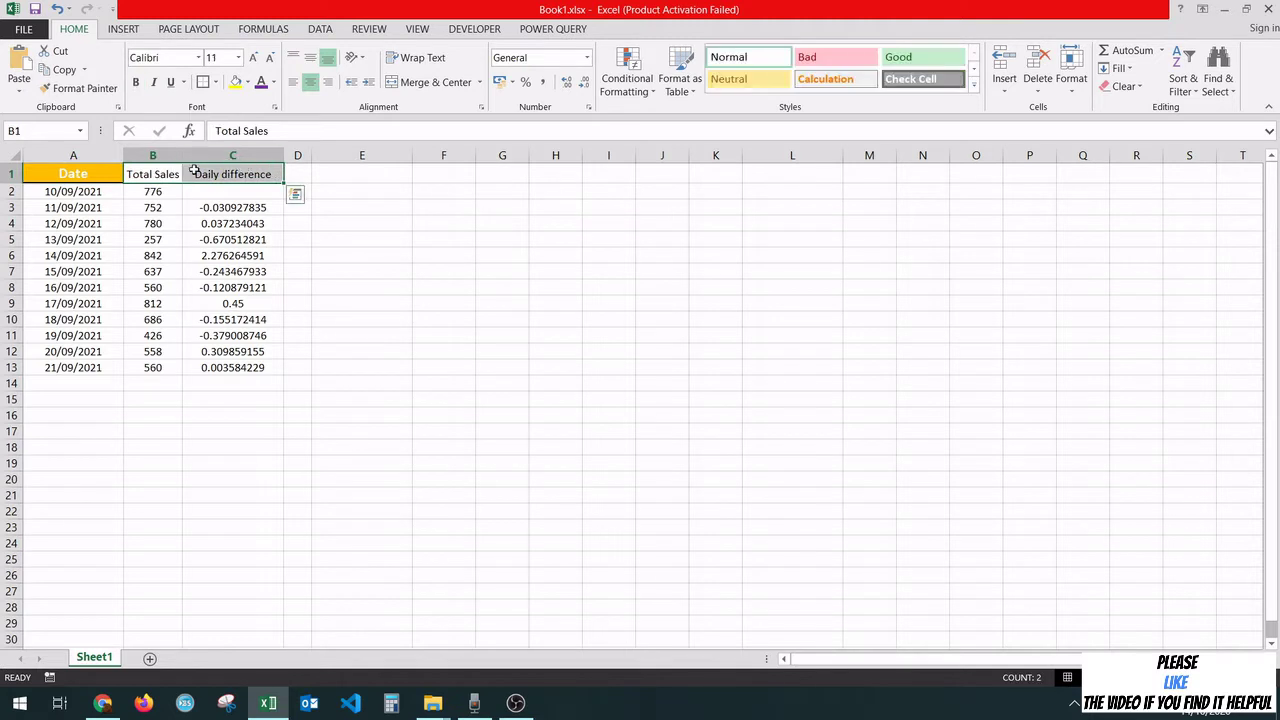
pyautogui.click(446, 366)
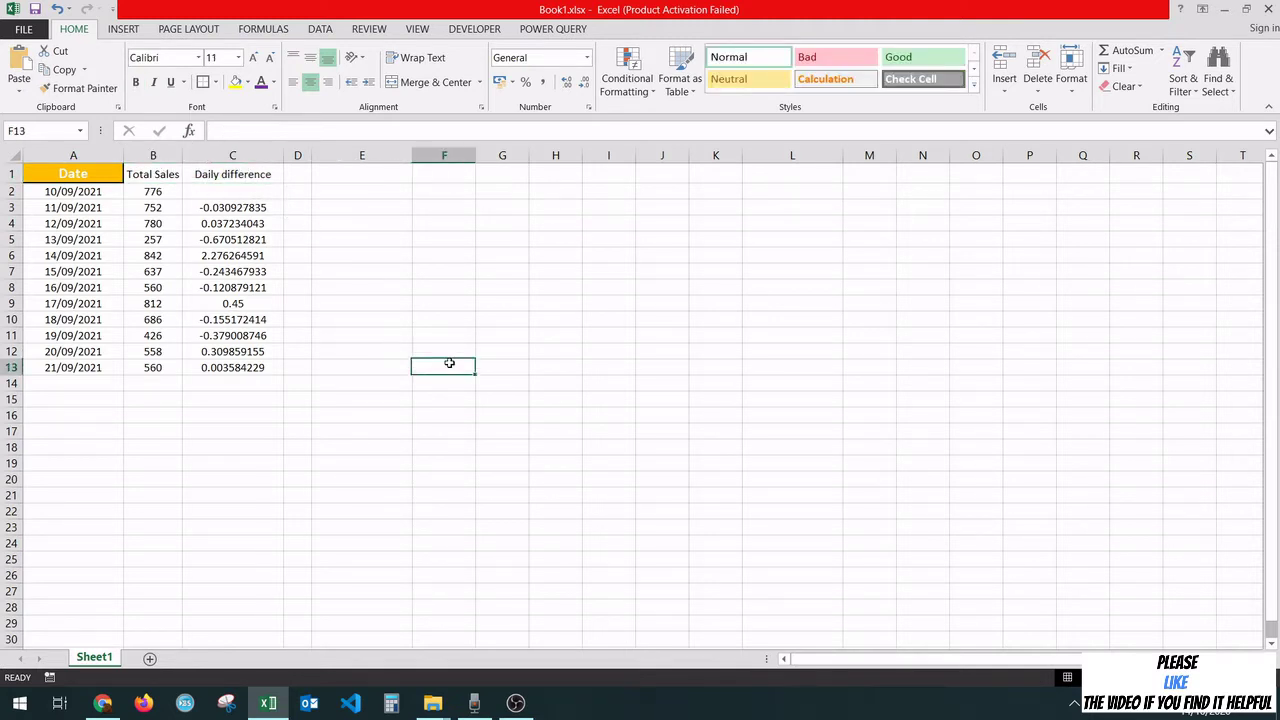
pyautogui.click(160, 168)
pyautogui.click(194, 177)
pyautogui.click(480, 370)
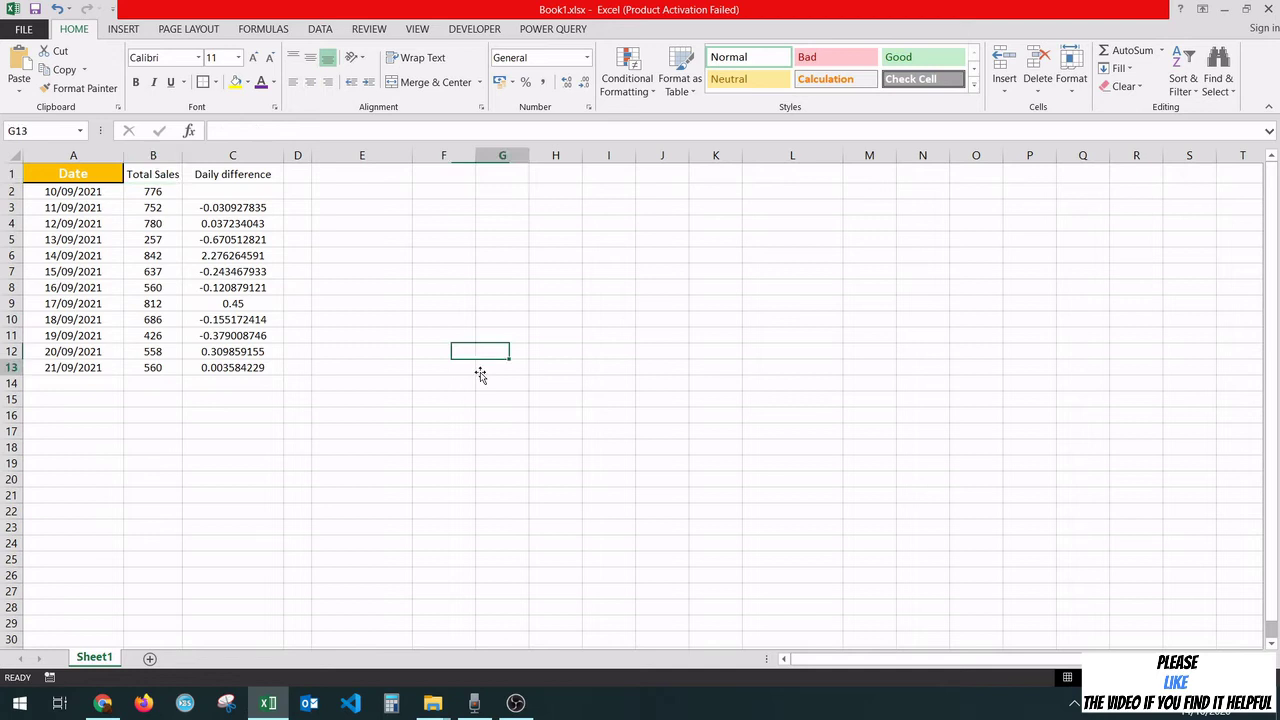
# Copy the Date header's formatting to the Total Sales and Daily difference headers in B1:C1 with Format Painter.
pyautogui.click(79, 176)
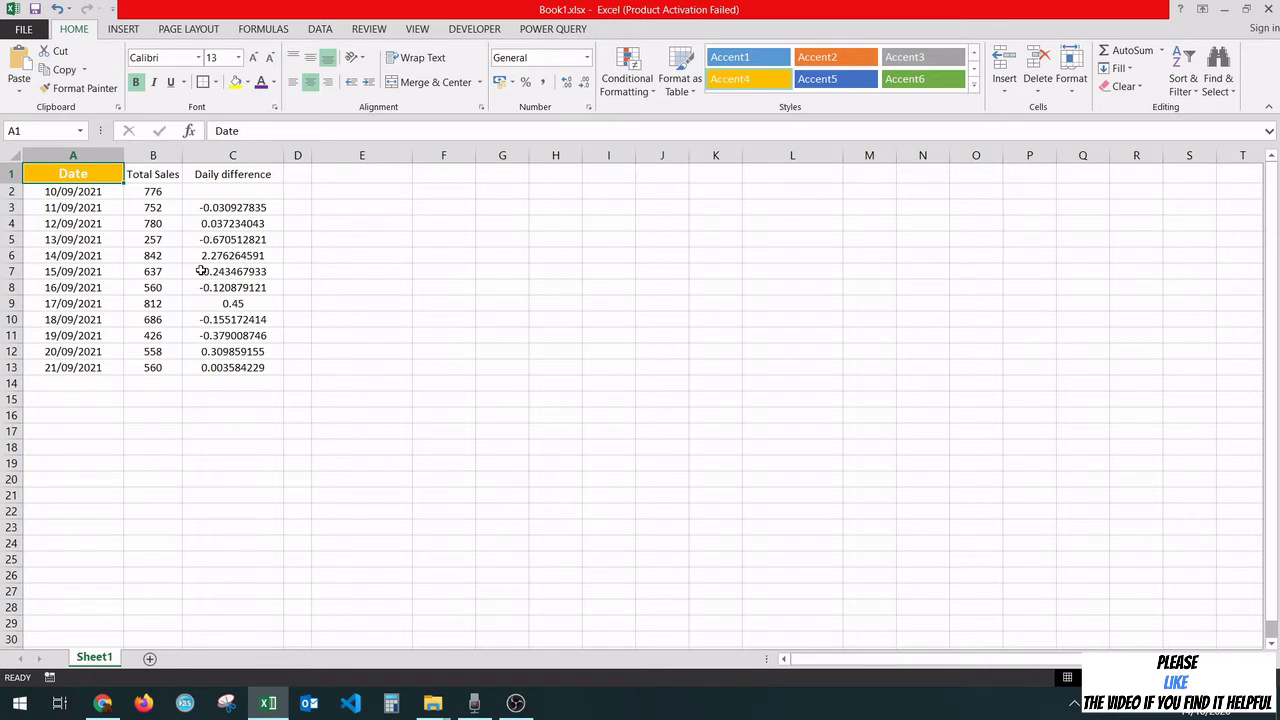
pyautogui.click(90, 88)
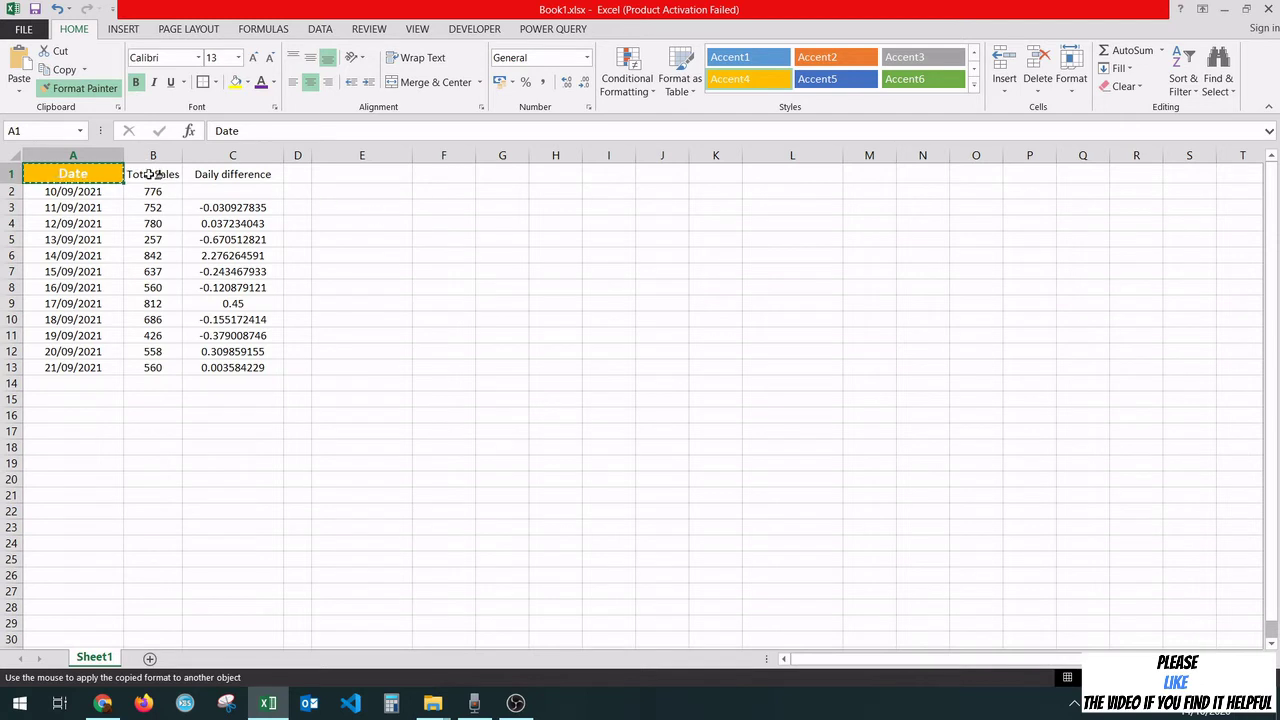
pyautogui.moveTo(148, 174); pyautogui.dragTo(224, 171)
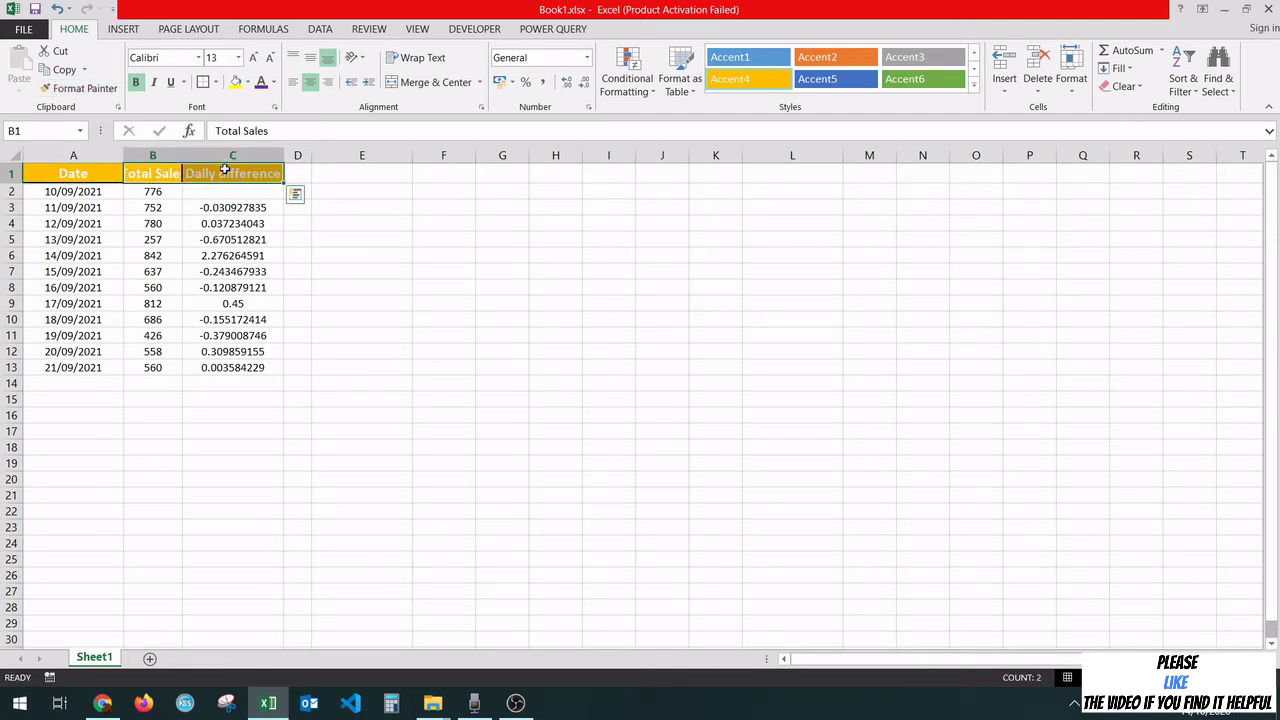
pyautogui.click(348, 267)
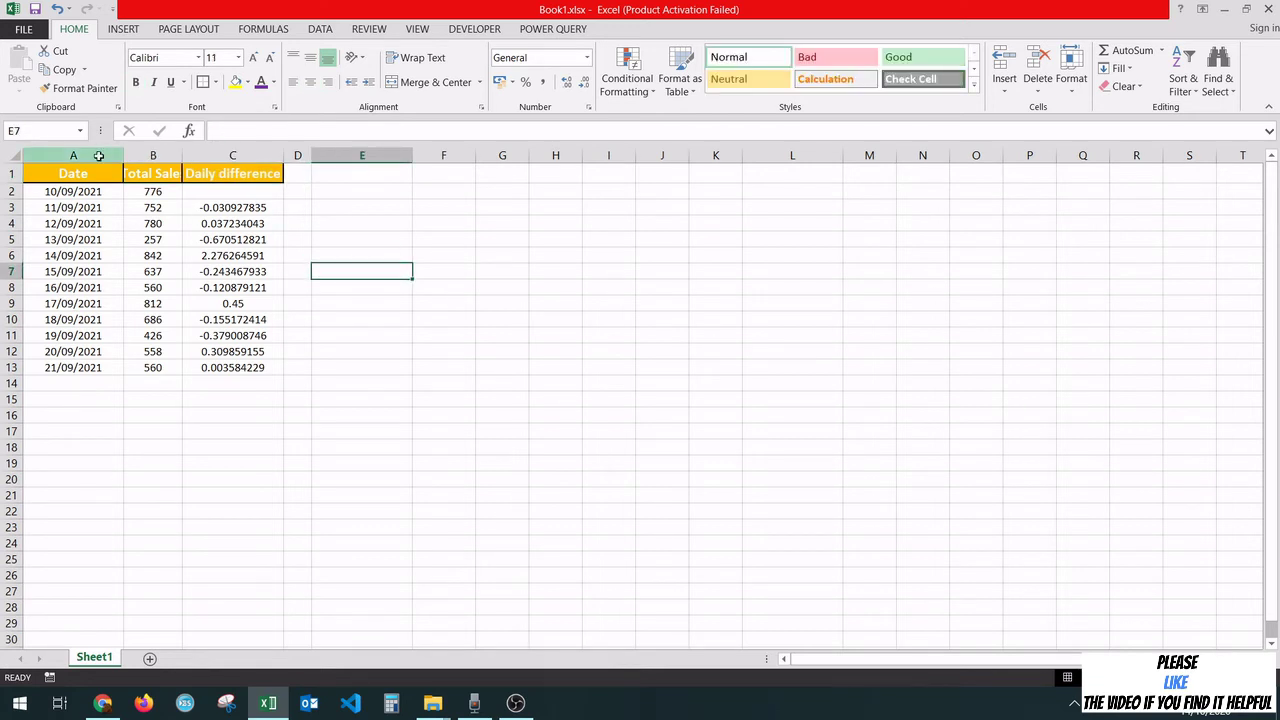
# Autofit the widths of columns A to C to their contents.
pyautogui.moveTo(94, 155); pyautogui.dragTo(278, 148)
pyautogui.doubleClick(282, 155)
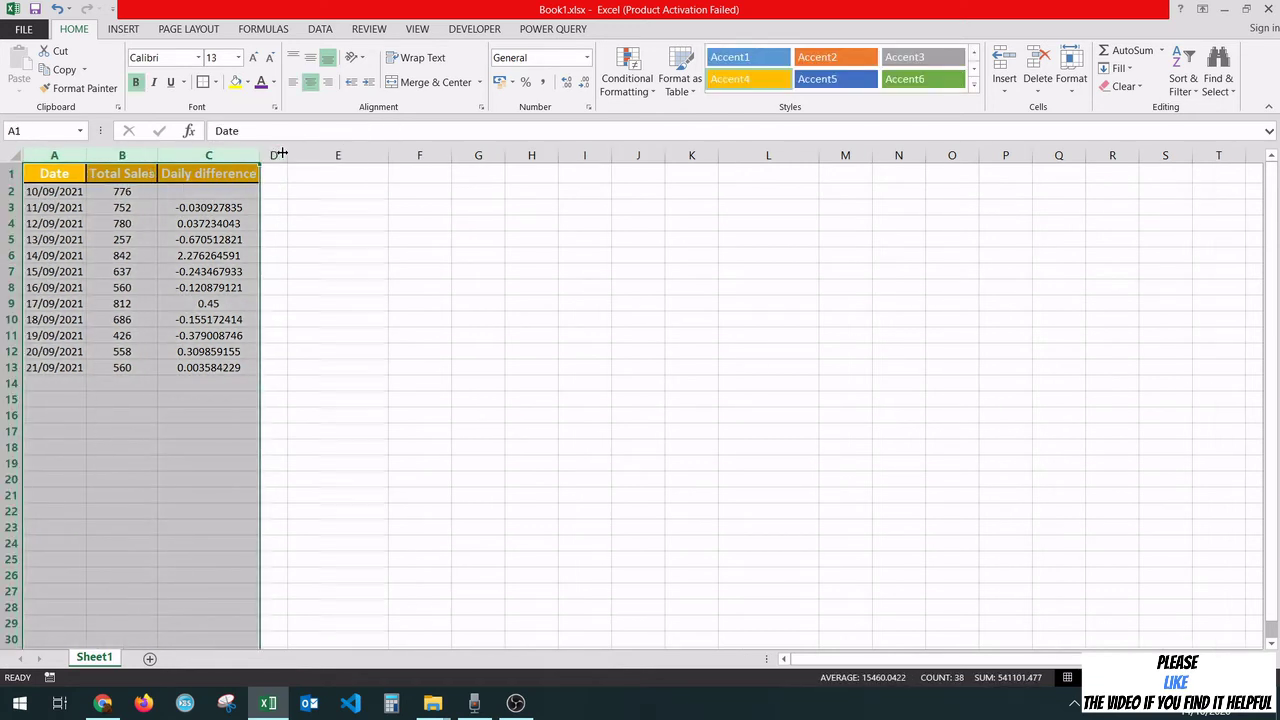
pyautogui.click(334, 191)
pyautogui.click(302, 496)
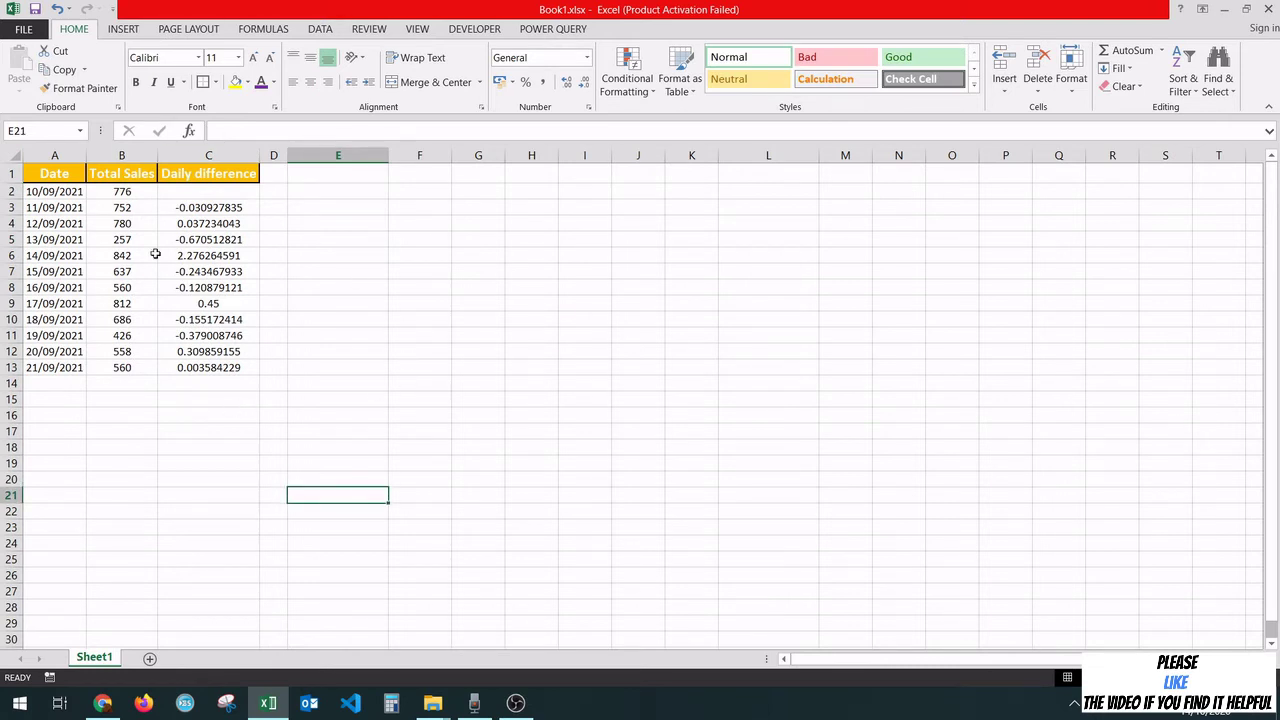
# Set the number format of the first date in A2 to a long date.
pyautogui.click(52, 190)
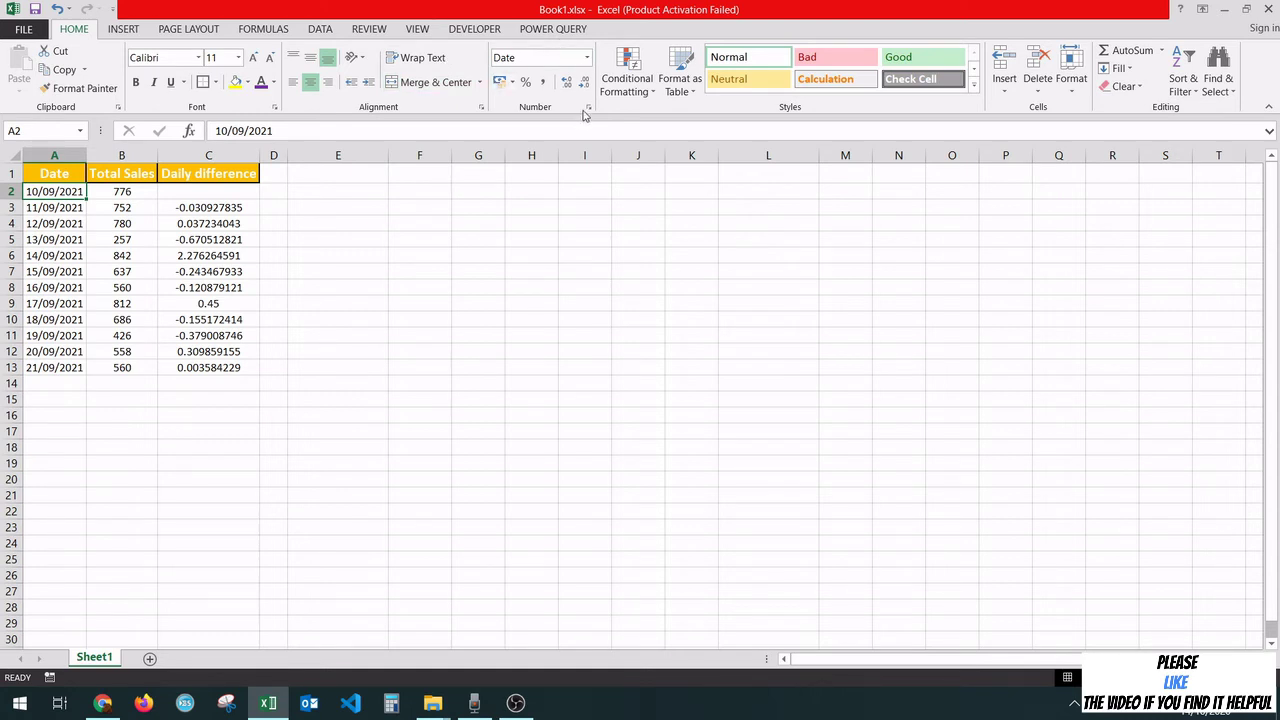
pyautogui.click(587, 58)
pyautogui.click(556, 262)
pyautogui.click(474, 369)
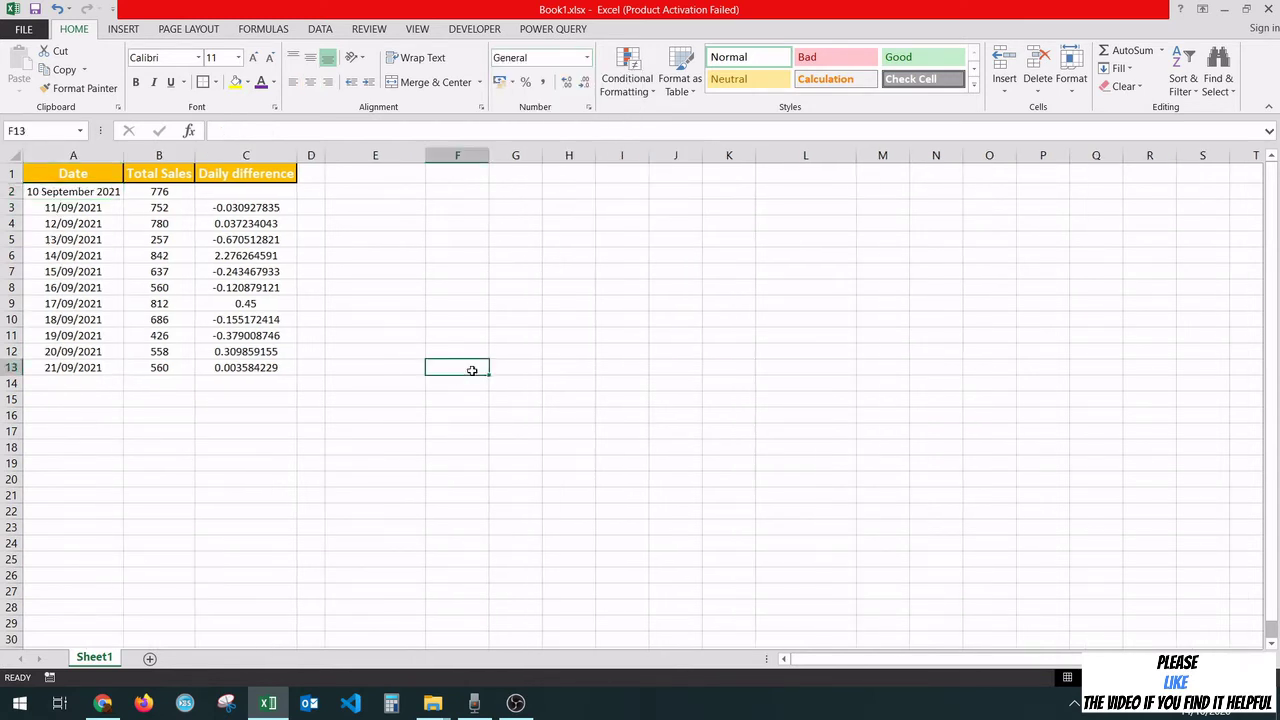
# Make the date in A2 italic and give it a dark blue font color.
pyautogui.click(78, 191)
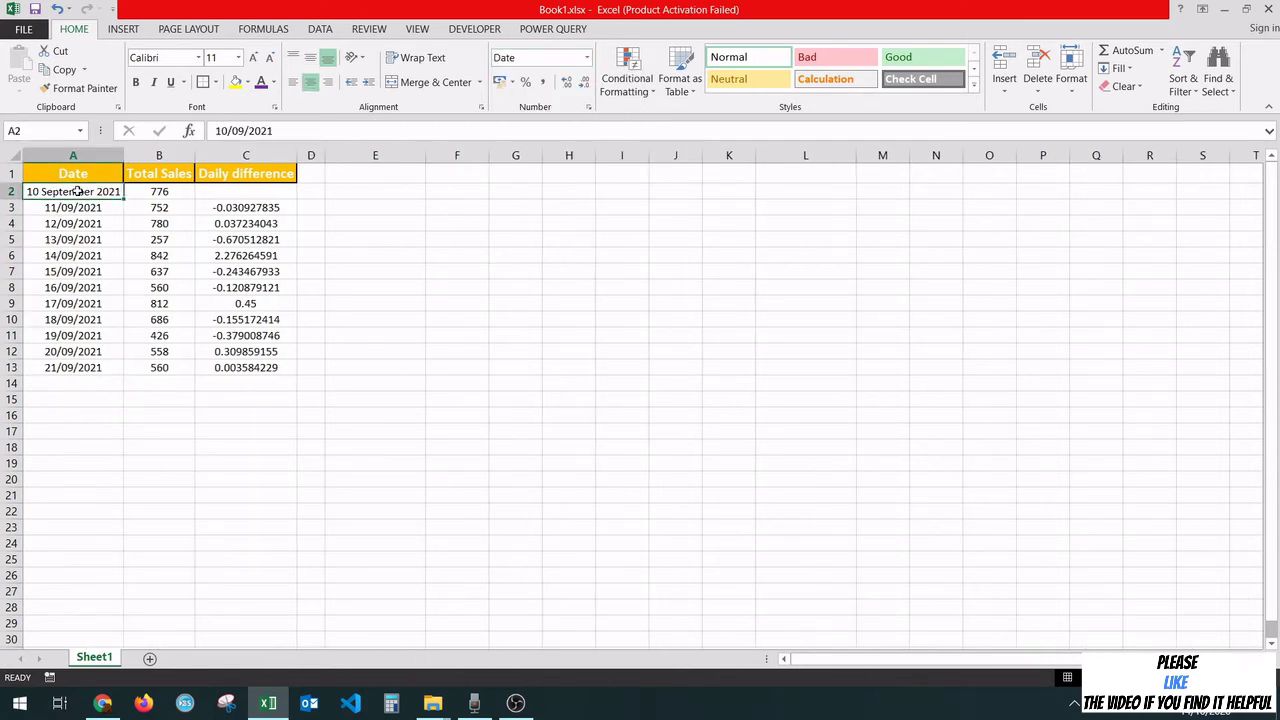
pyautogui.click(153, 82)
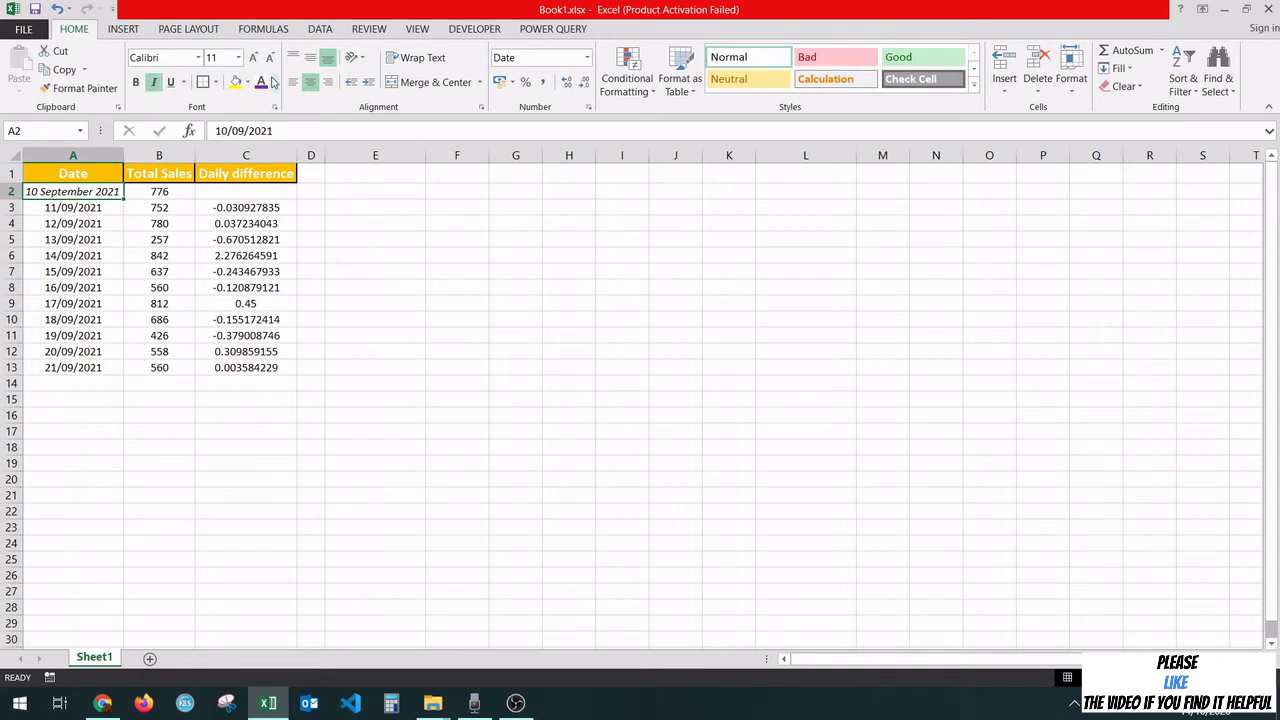
pyautogui.click(274, 82)
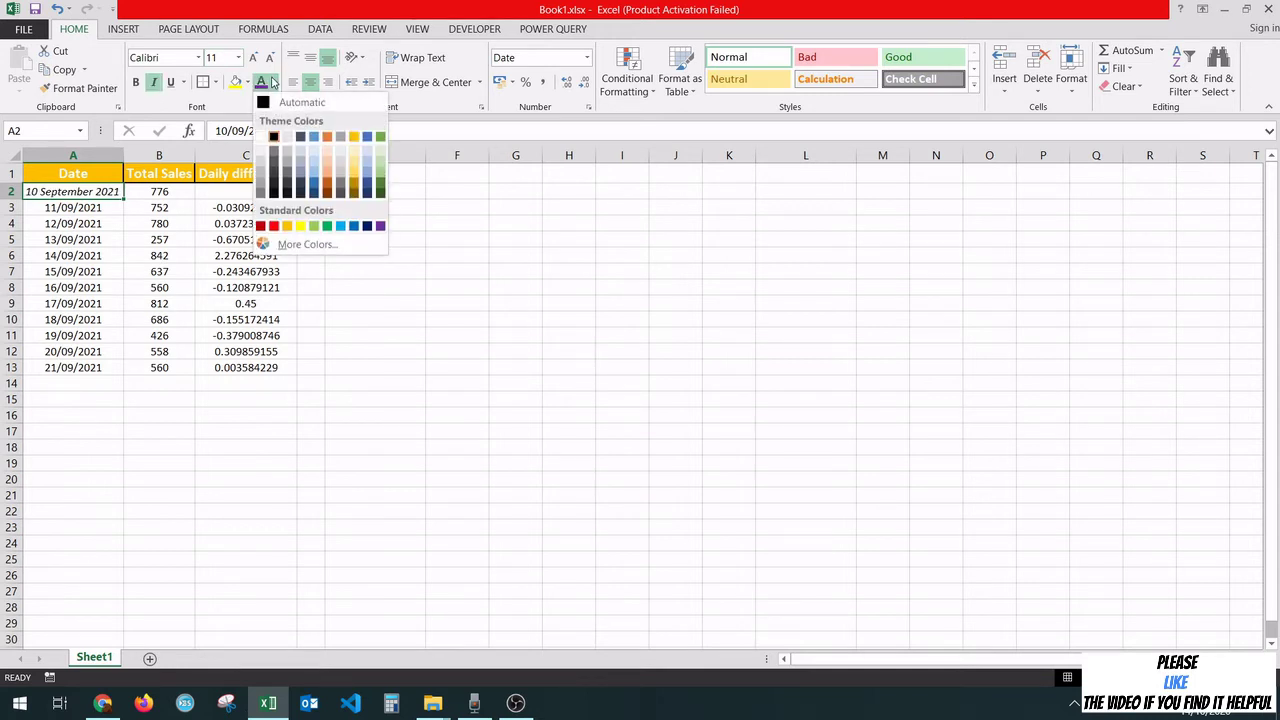
pyautogui.click(367, 185)
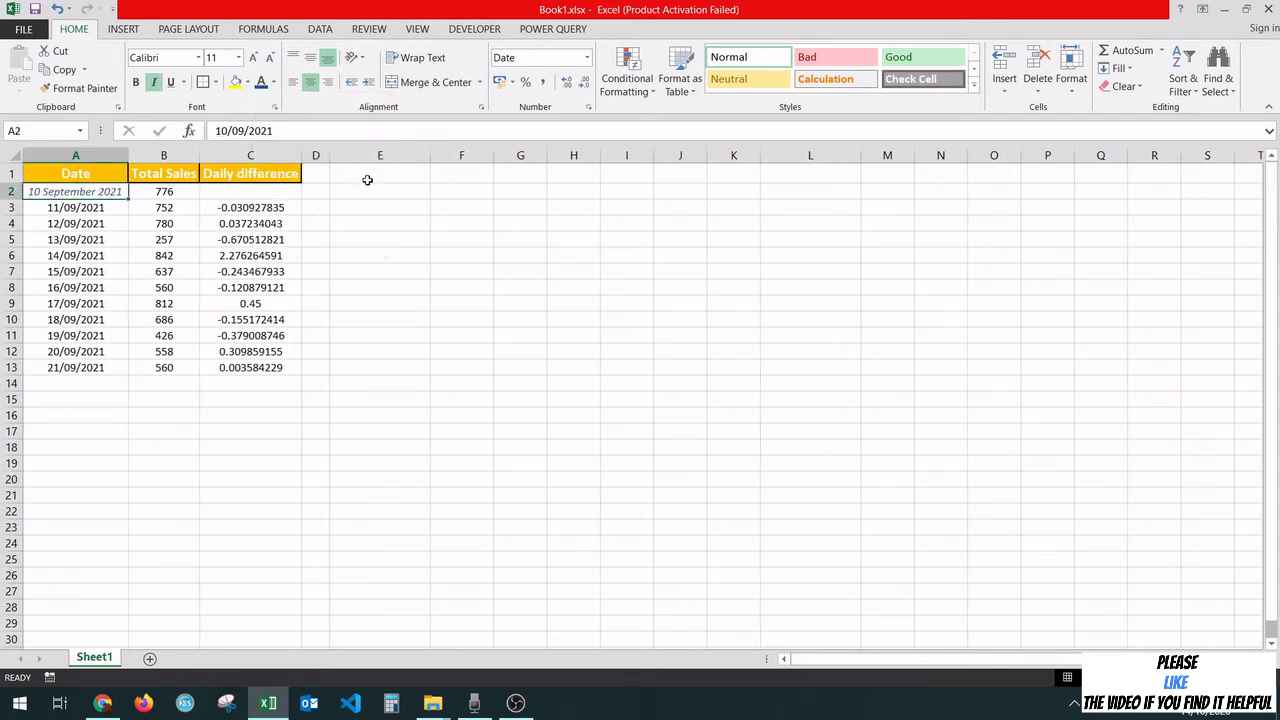
pyautogui.click(335, 354)
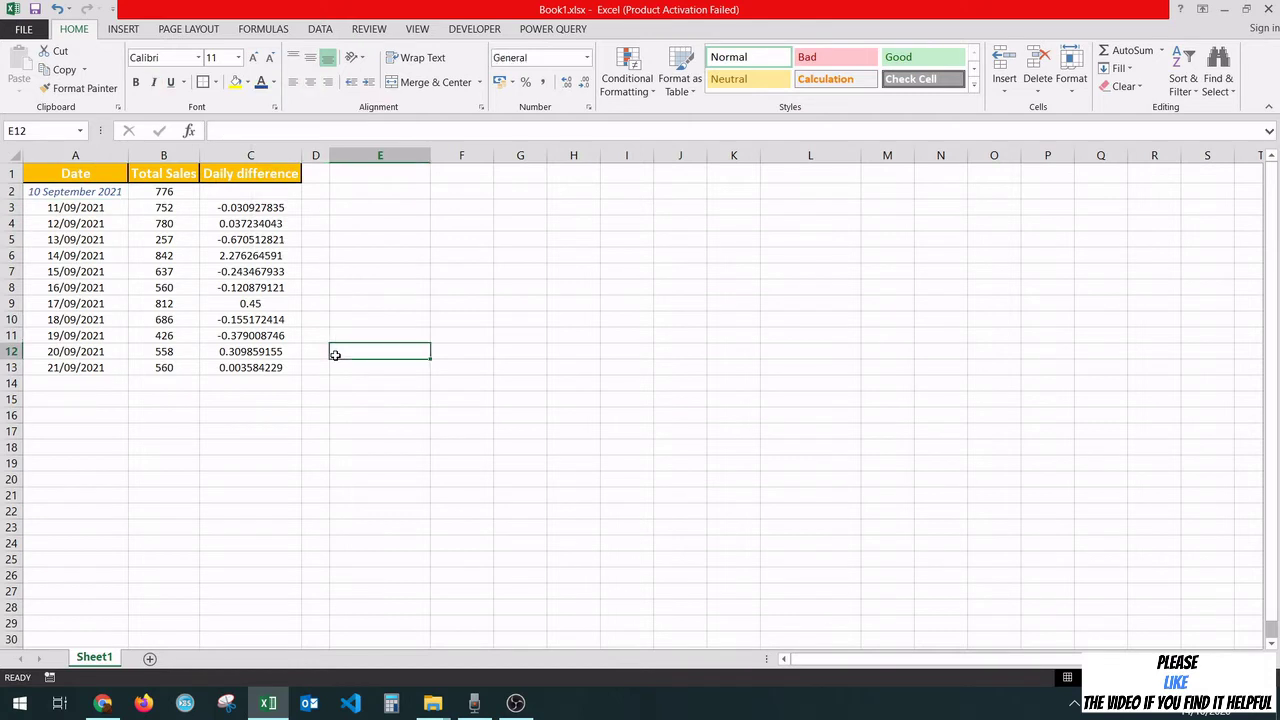
# Copy the formatting of A2 to the remaining dates in A3:A13 with Format Painter.
pyautogui.click(110, 191)
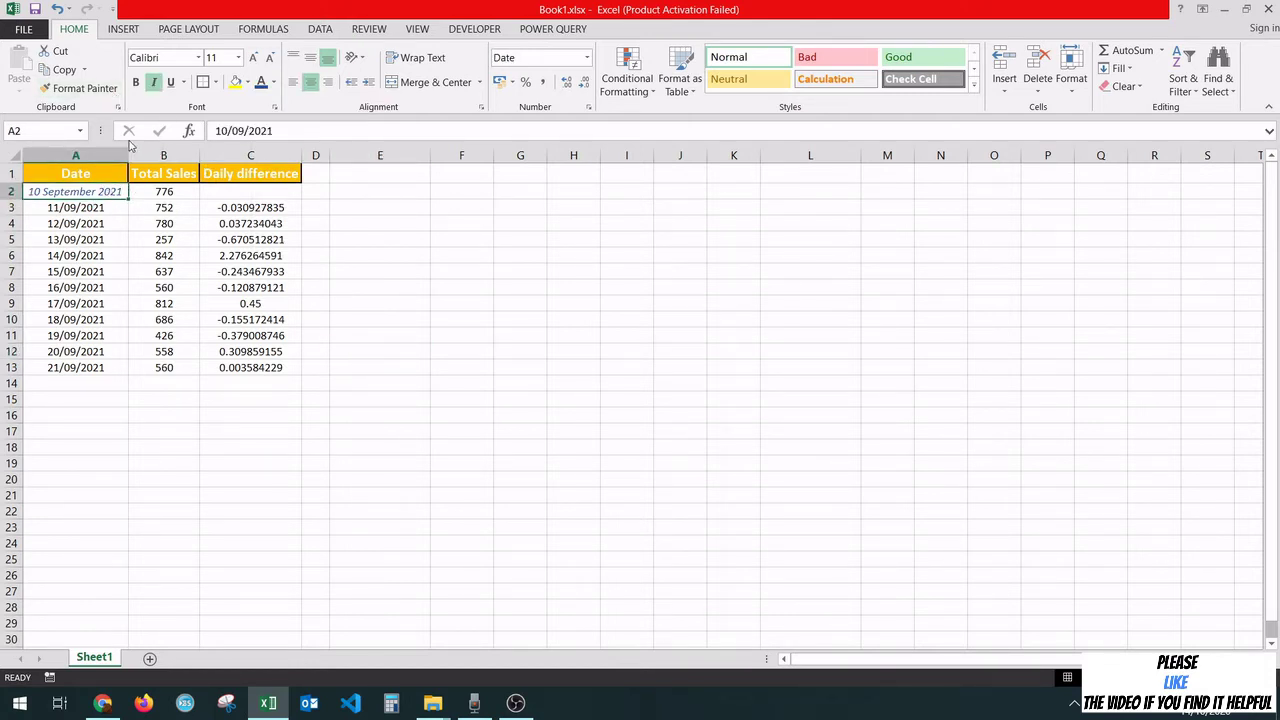
pyautogui.click(84, 90)
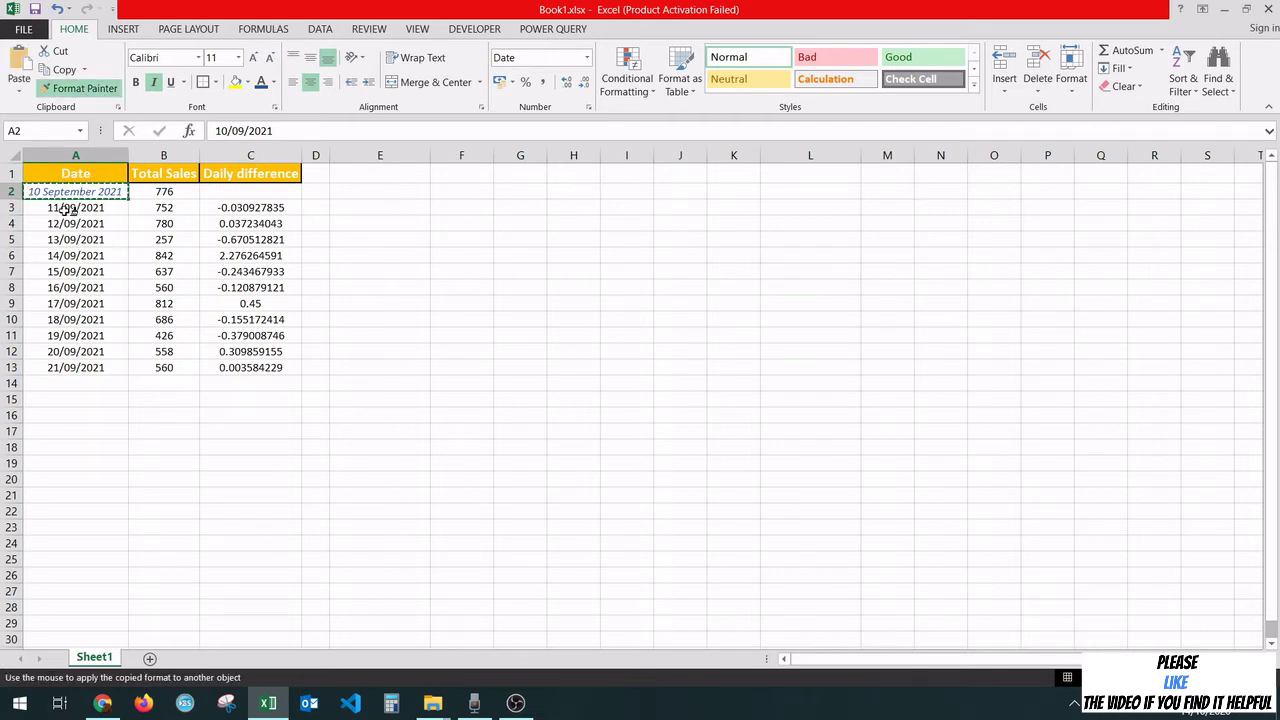
pyautogui.moveTo(60, 207); pyautogui.dragTo(57, 365)
pyautogui.click(255, 428)
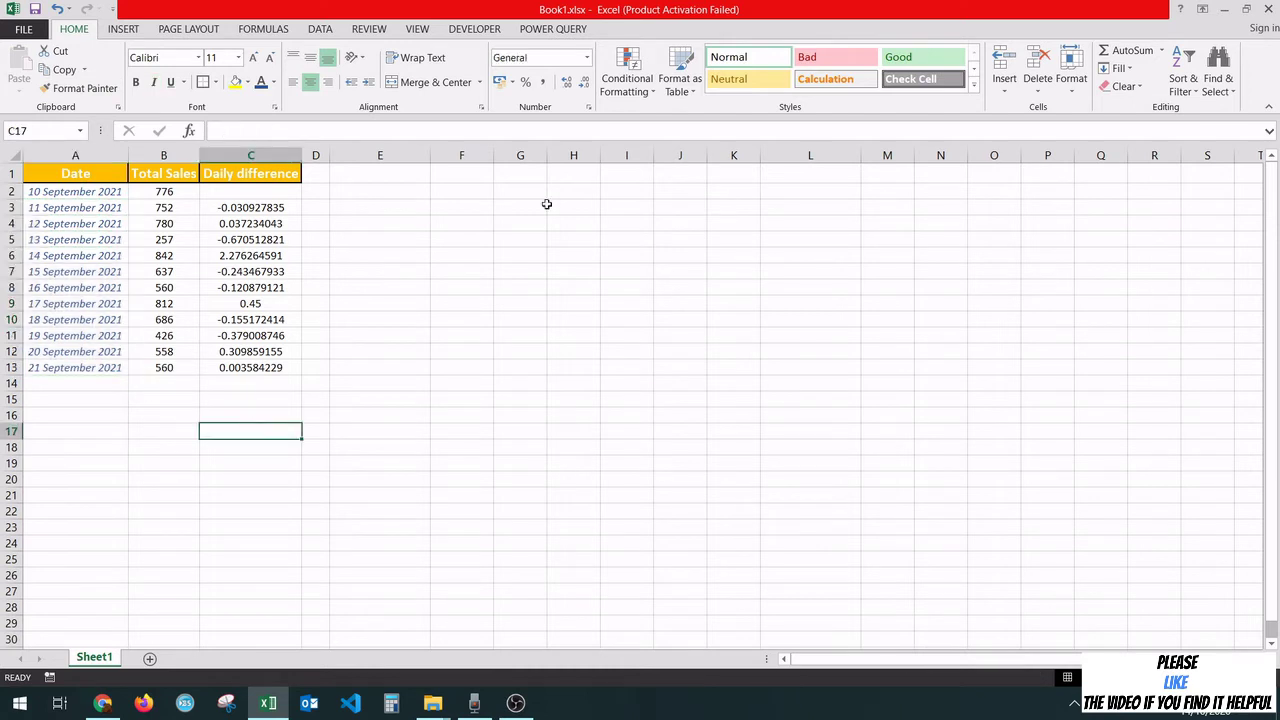
pyautogui.click(663, 240)
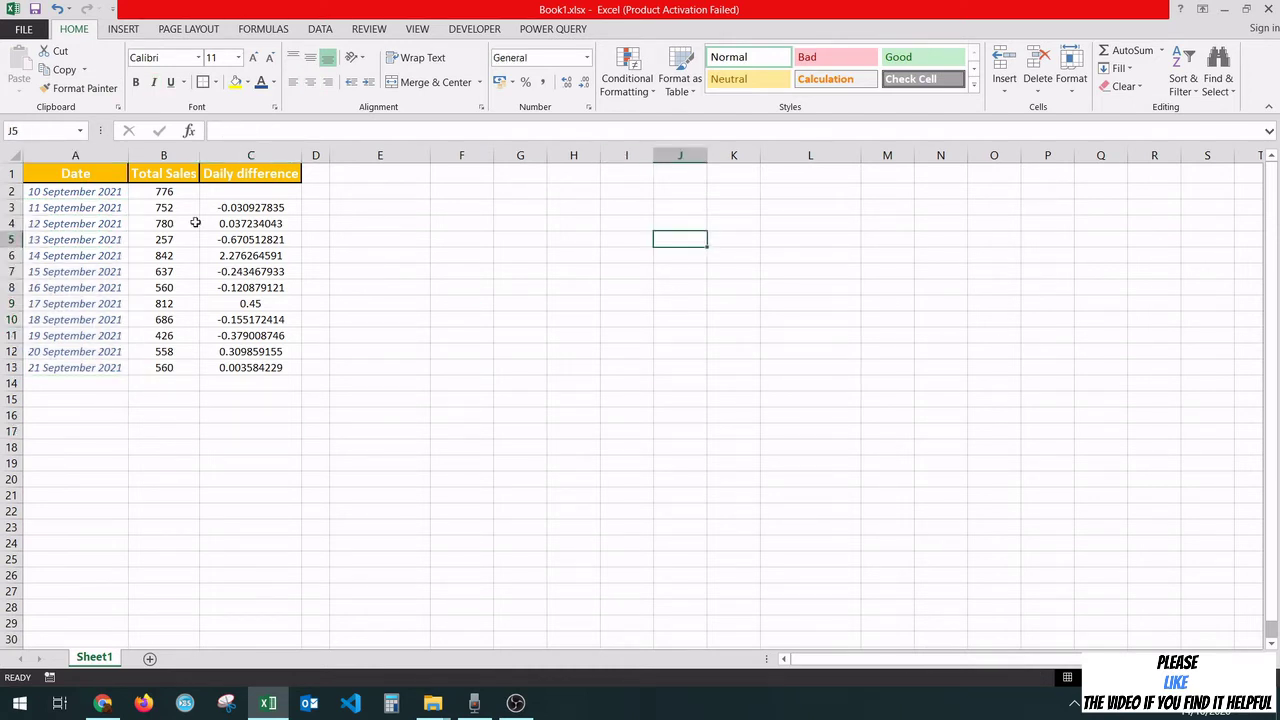
pyautogui.click(87, 191)
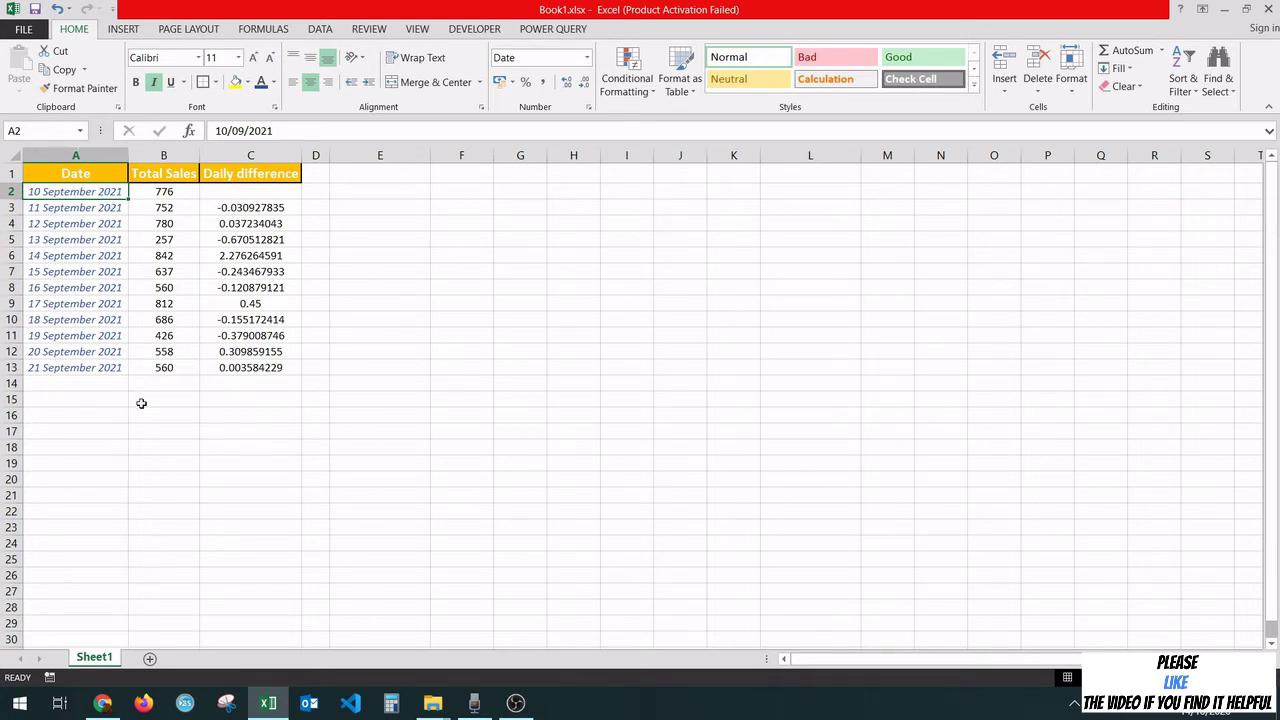
pyautogui.click(441, 363)
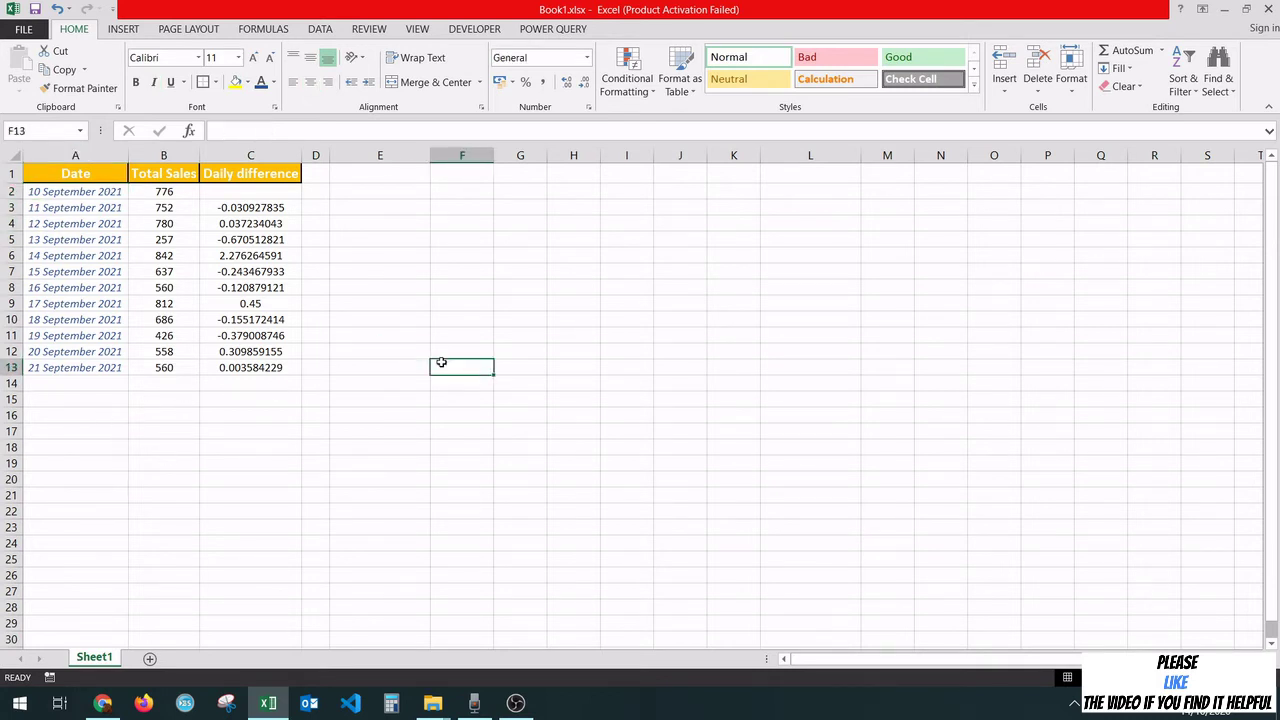
# Show the first Total Sales value in B2 with two decimal places.
pyautogui.click(164, 191)
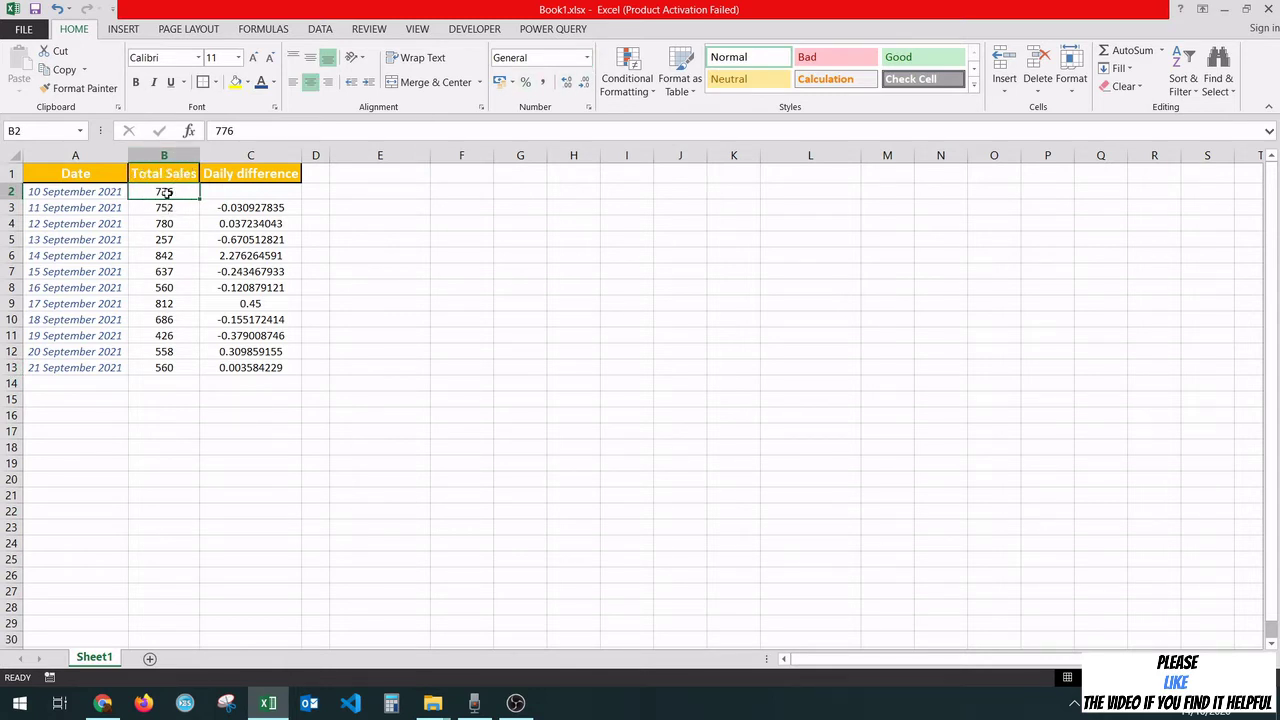
pyautogui.moveTo(174, 190); pyautogui.dragTo(149, 369)
pyautogui.click(169, 195)
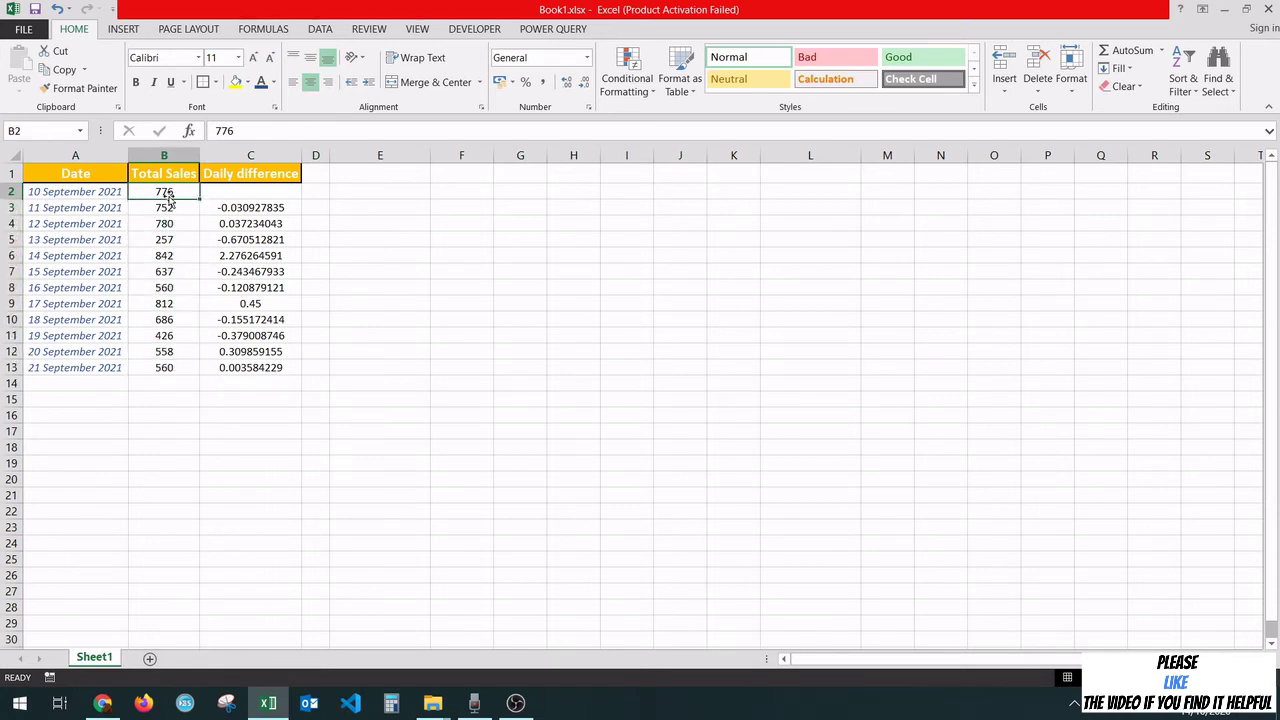
pyautogui.click(567, 84)
pyautogui.click(567, 84)
# Format the sales value in B2 as Currency with the USD symbol.
pyautogui.click(587, 57)
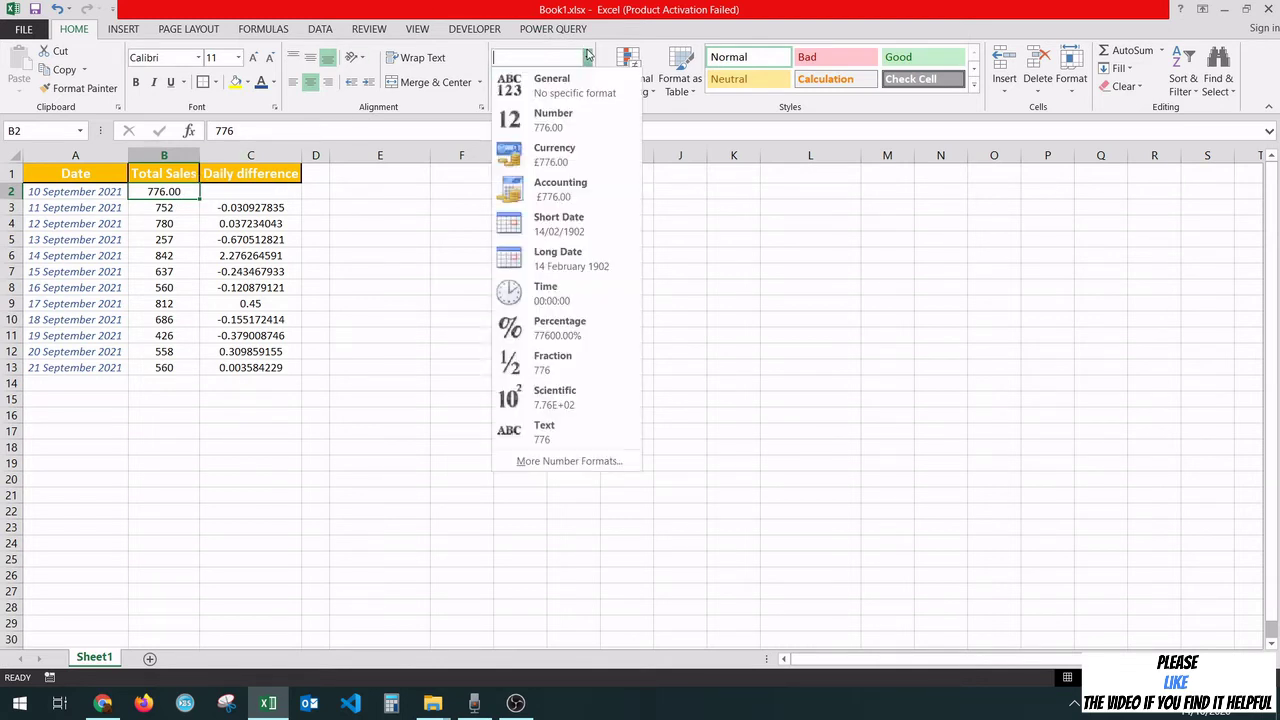
pyautogui.click(550, 463)
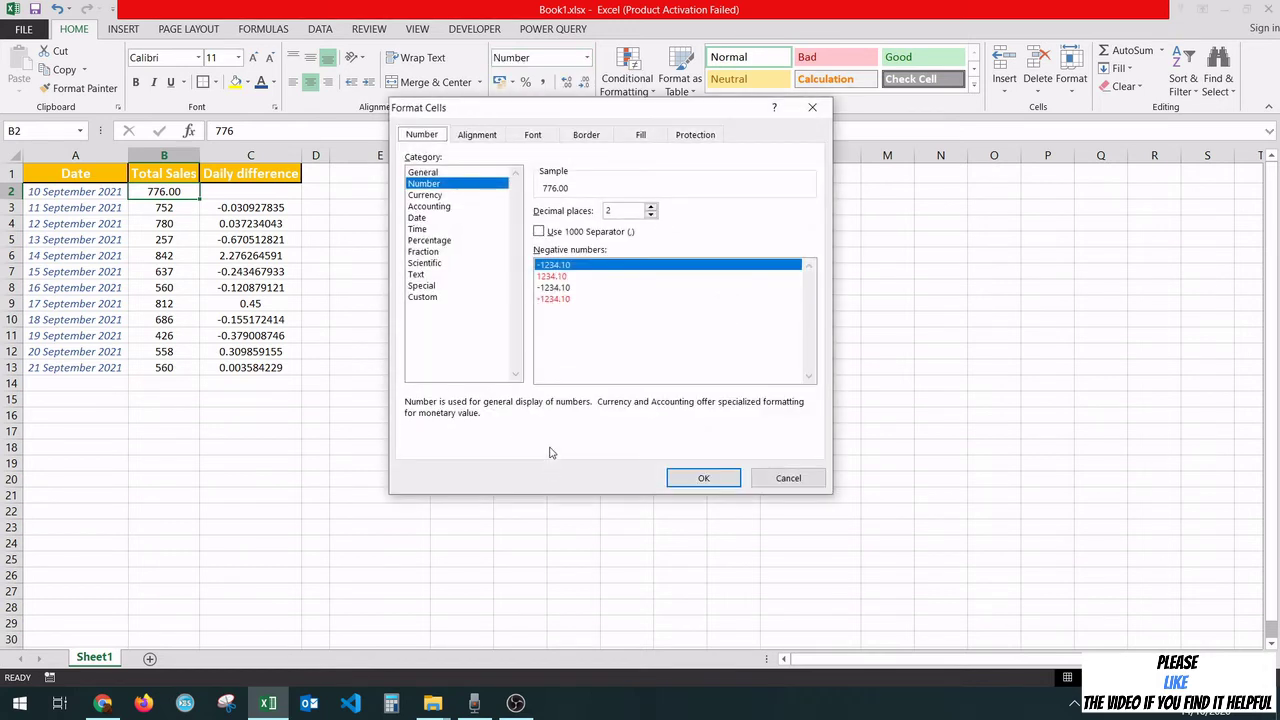
pyautogui.click(430, 195)
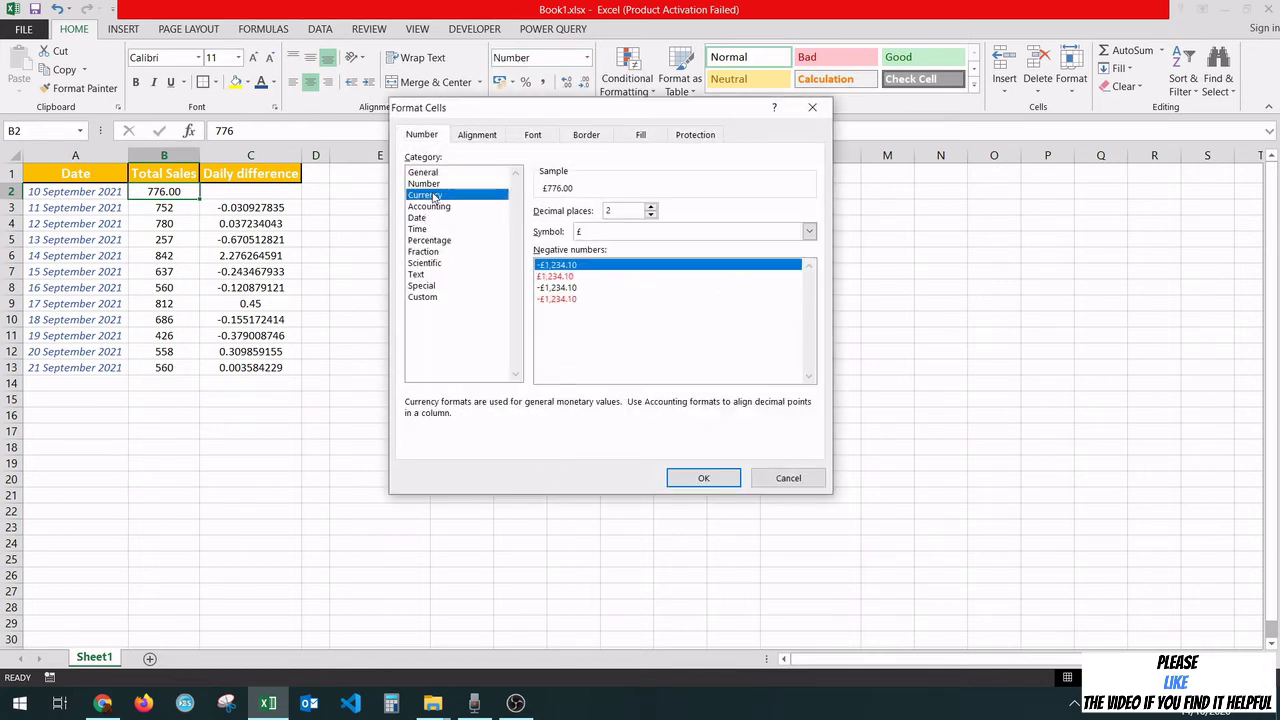
pyautogui.click(605, 233)
pyautogui.press('u')
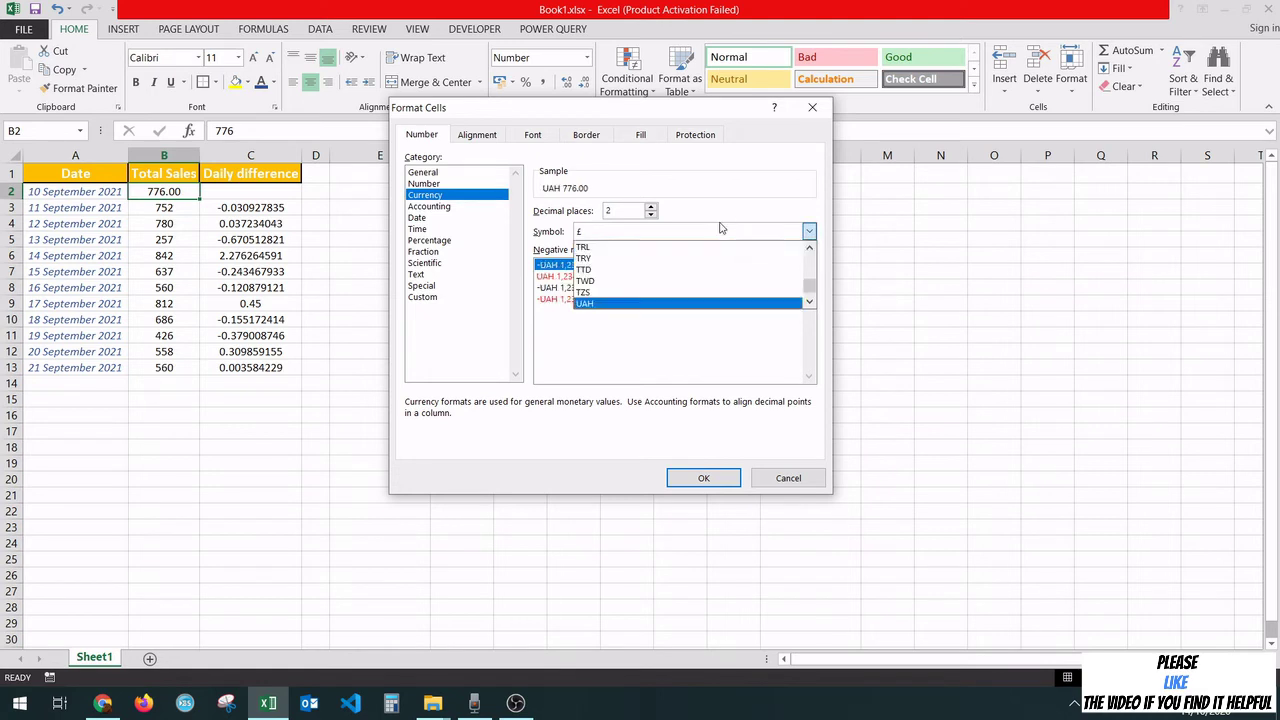
pyautogui.press('u')
pyautogui.press('u')
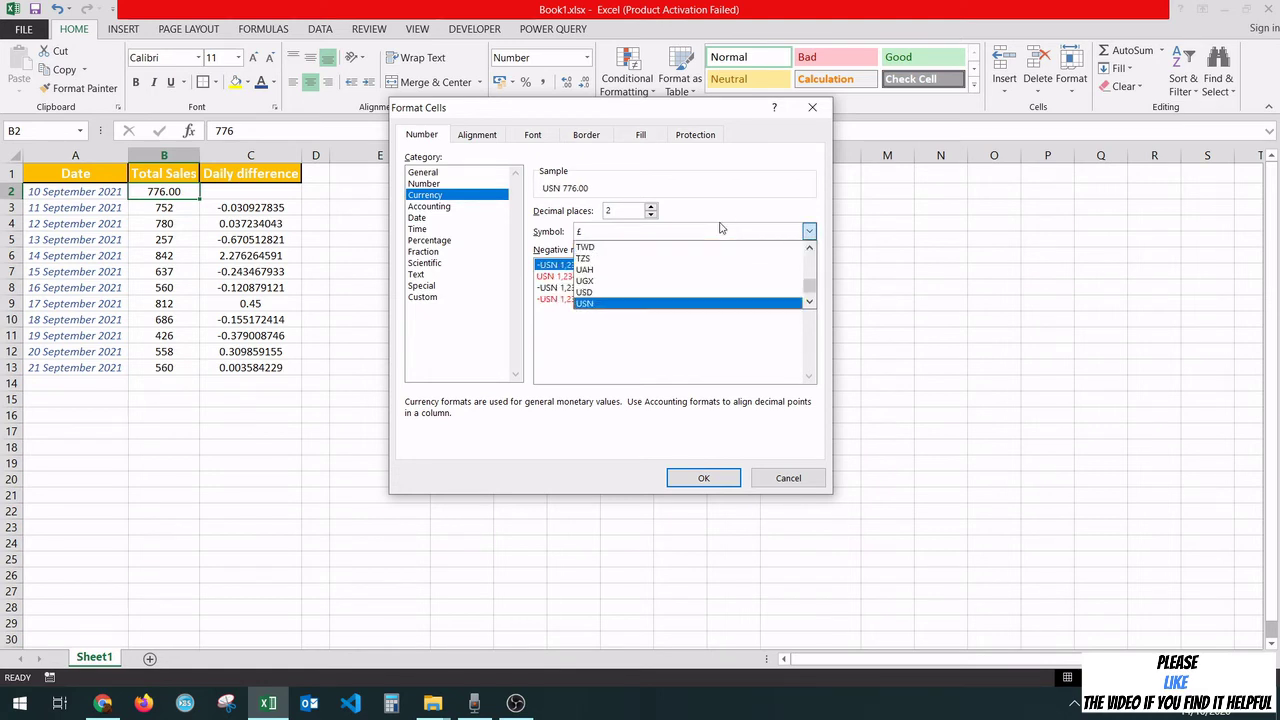
pyautogui.click(655, 292)
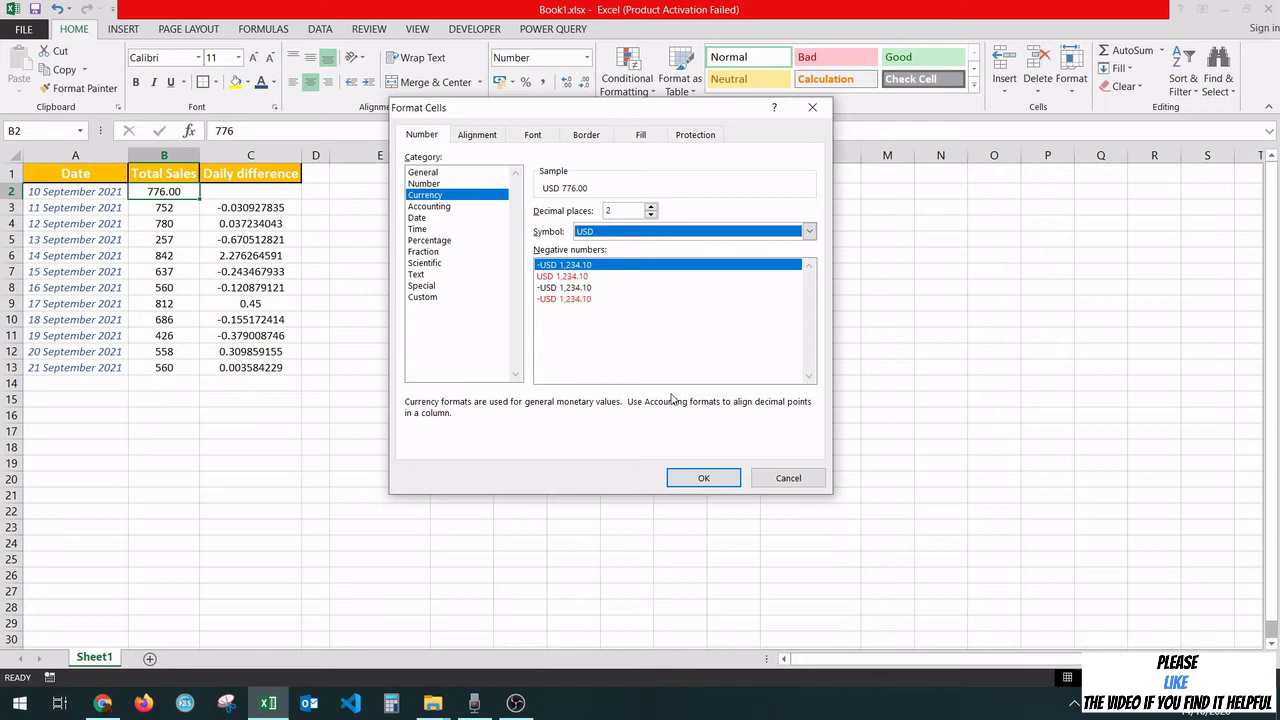
pyautogui.click(703, 477)
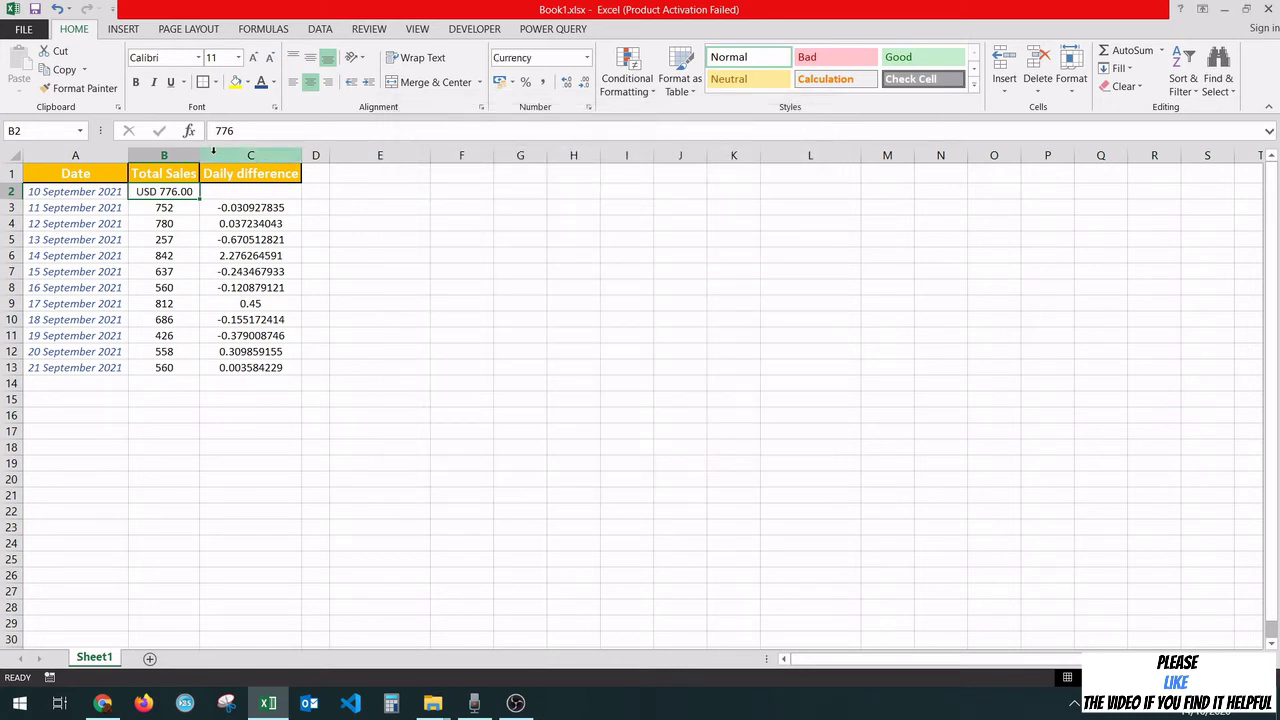
pyautogui.click(449, 302)
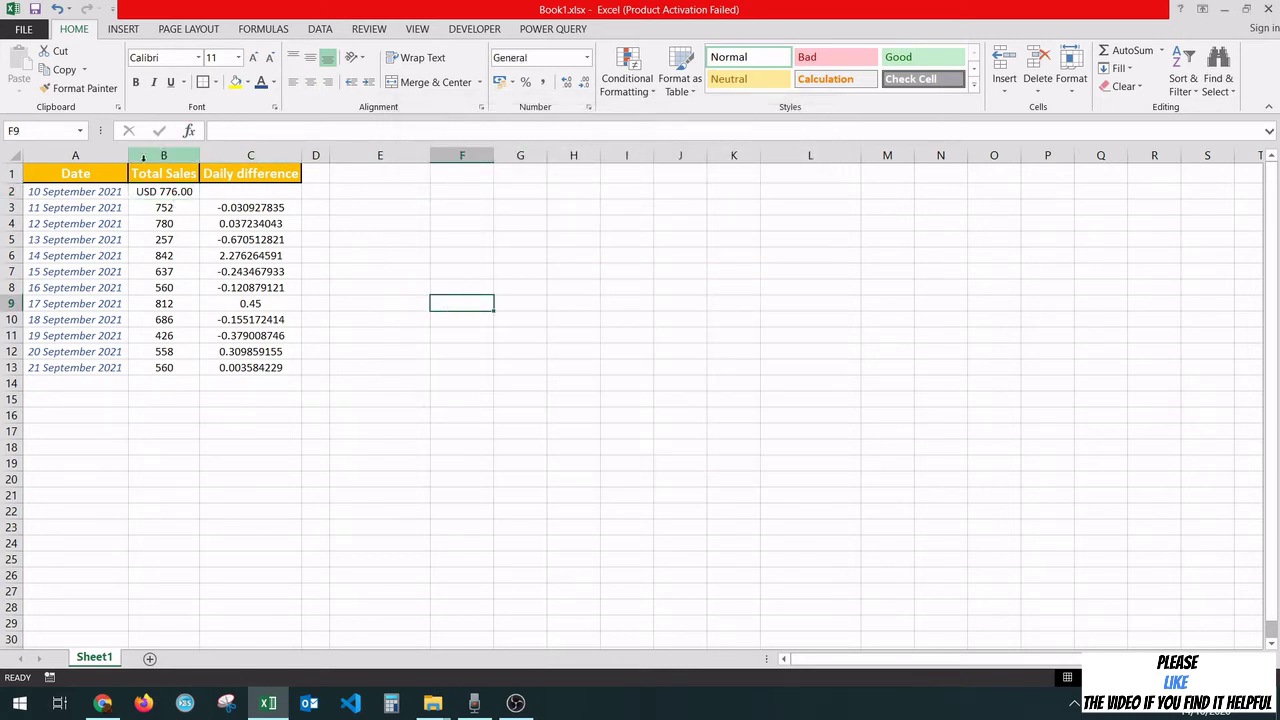
# Copy the currency formatting of B2 to the remaining sales values in B3:B13 with Format Painter.
pyautogui.click(148, 190)
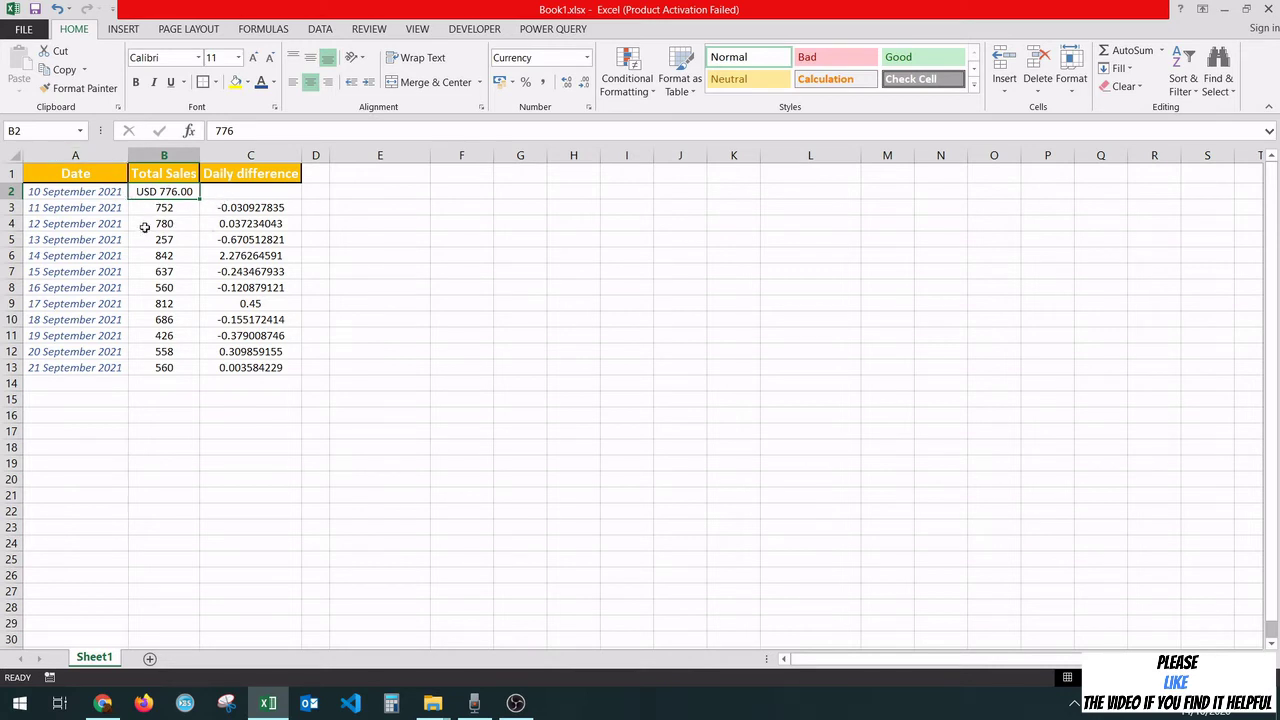
pyautogui.click(86, 88)
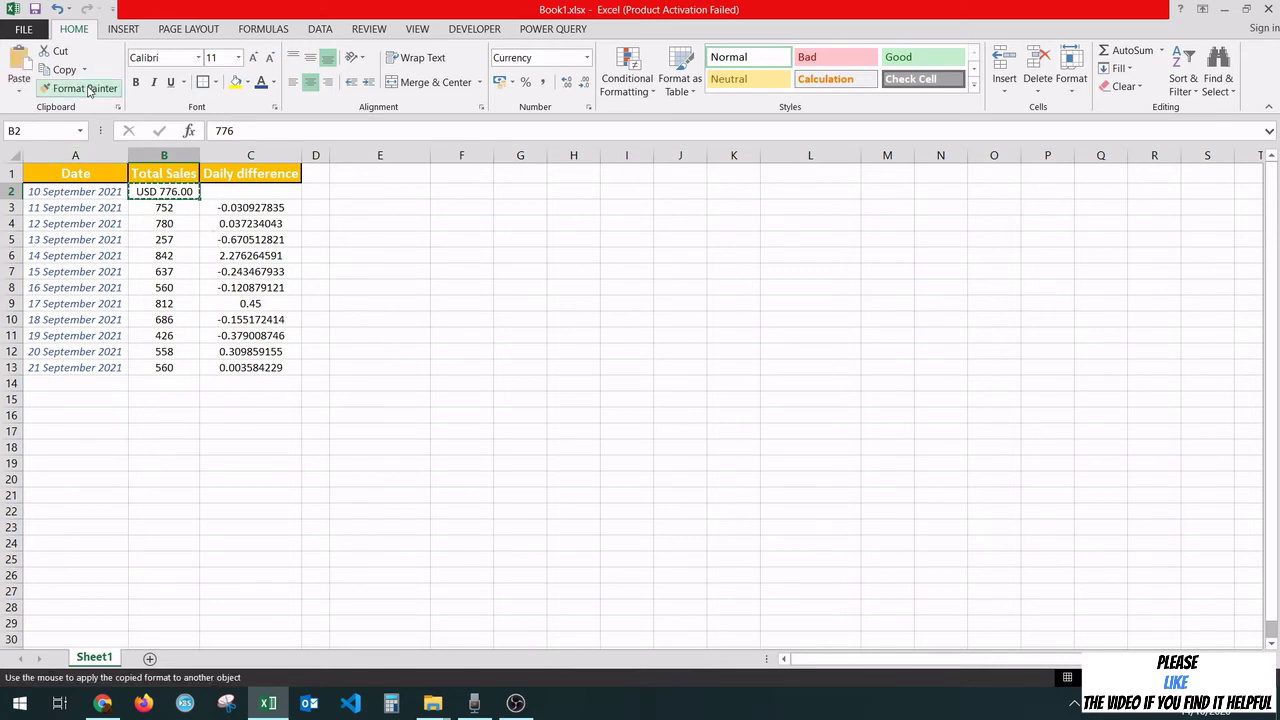
pyautogui.moveTo(175, 208)
pyautogui.mouseDown()
pyautogui.moveTo(148, 304)
pyautogui.moveTo(148, 350)
pyautogui.moveTo(170, 368)
pyautogui.mouseUp()
pyautogui.click(278, 422)
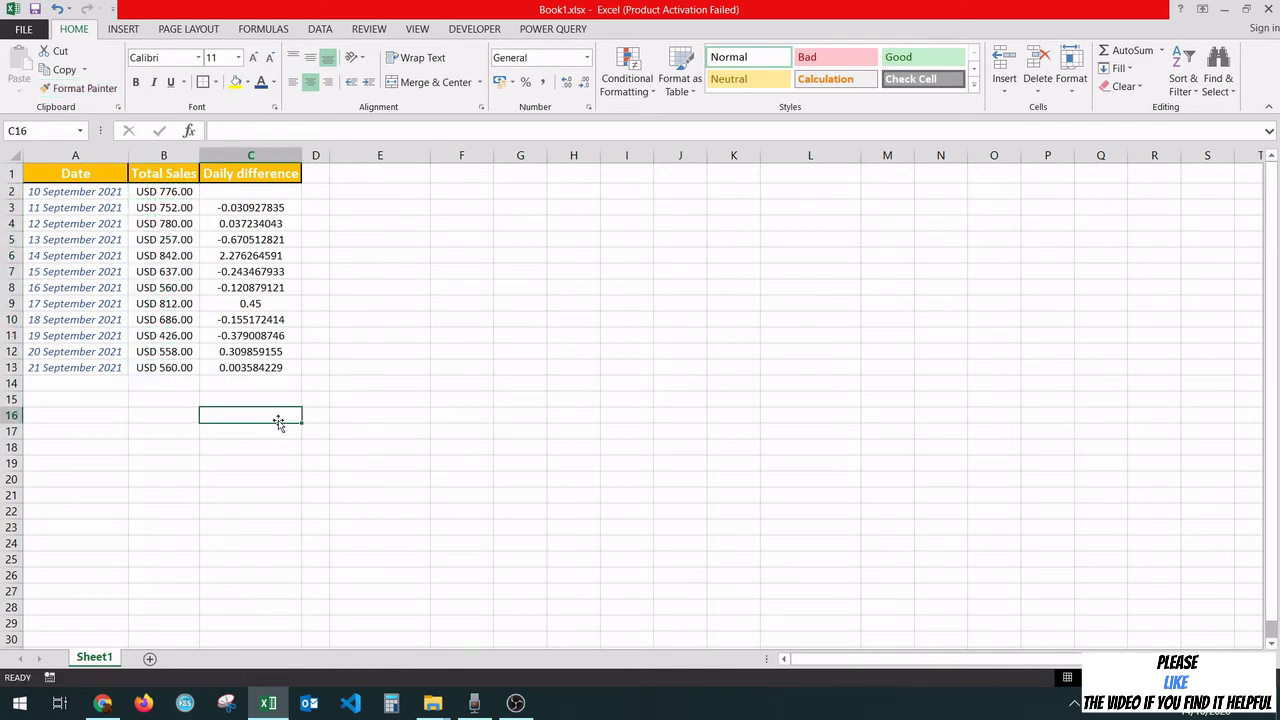
pyautogui.click(153, 190)
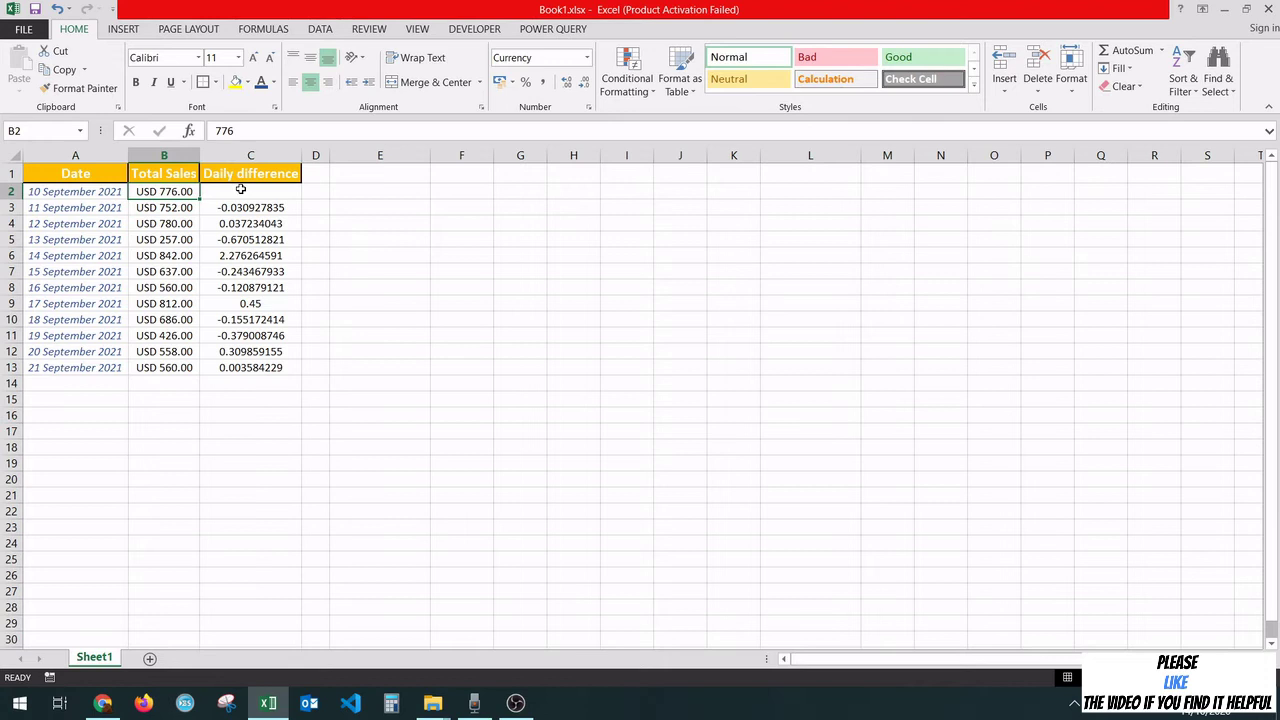
pyautogui.click(162, 222)
pyautogui.click(106, 382)
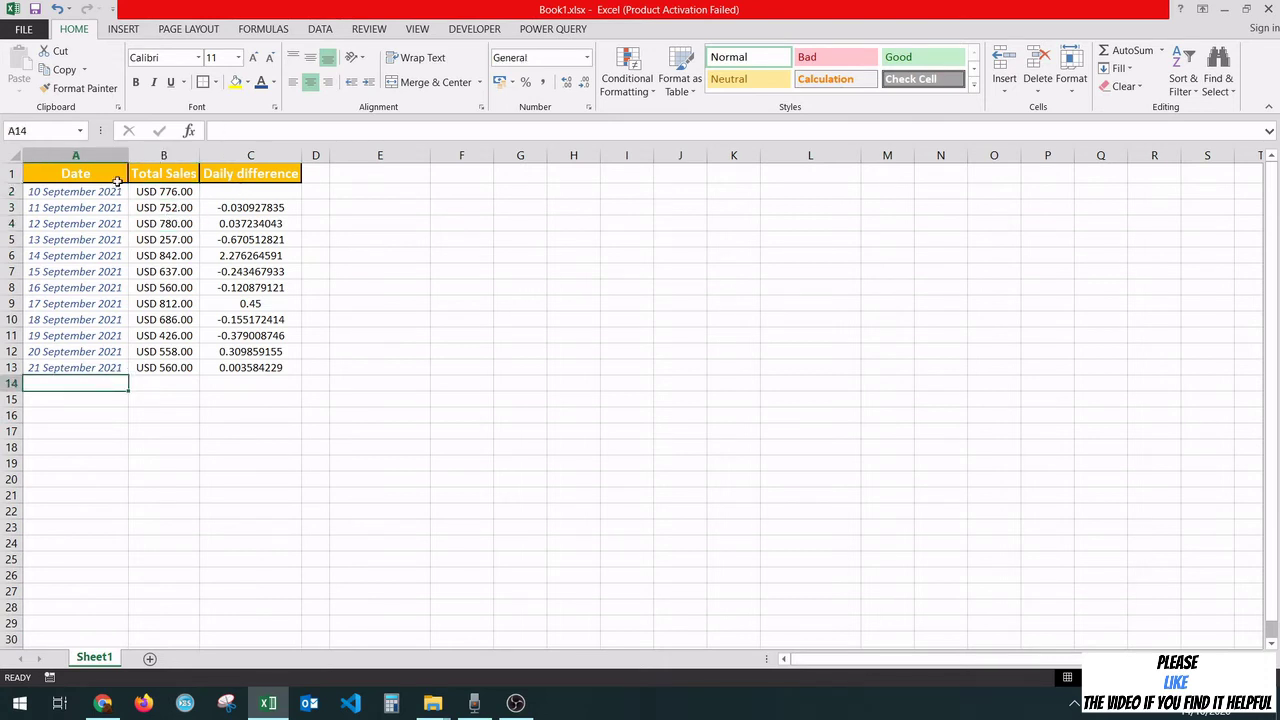
pyautogui.click(64, 207)
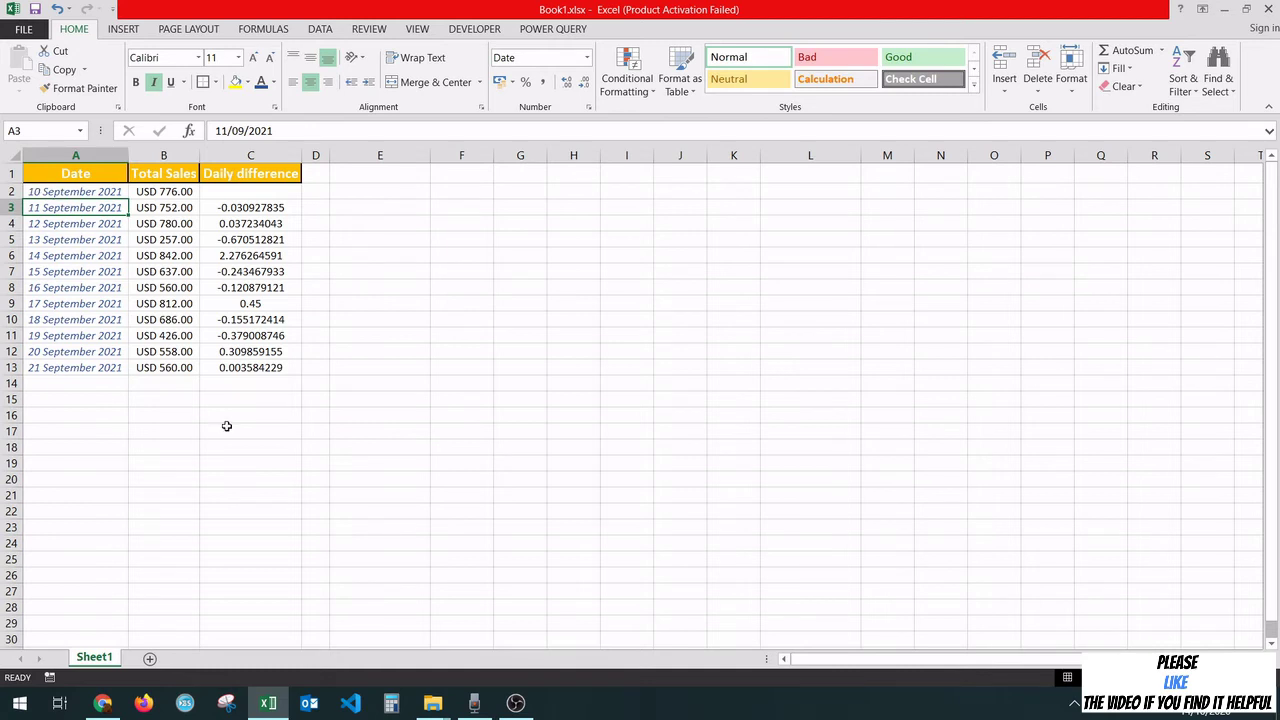
pyautogui.click(276, 460)
pyautogui.click(661, 443)
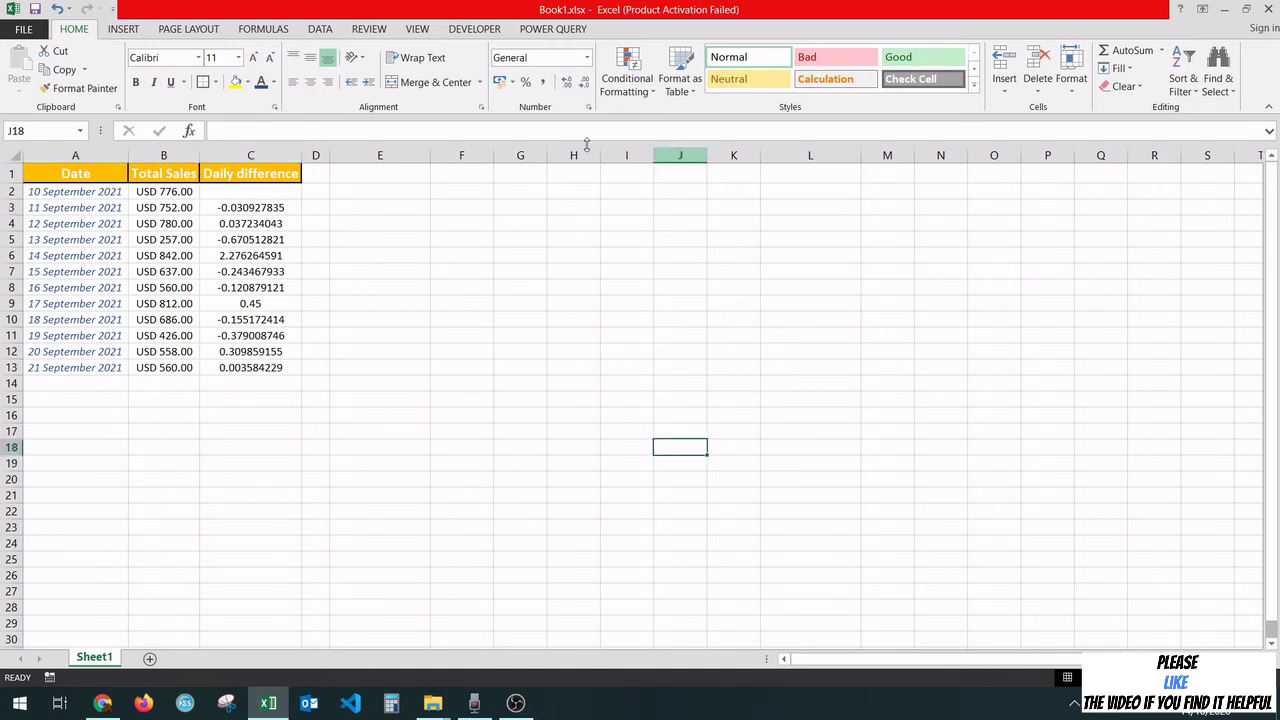
# Examine the Daily difference formula in C3 and the sales values in B2 and B3 that it compares.
pyautogui.click(197, 148)
pyautogui.click(250, 206)
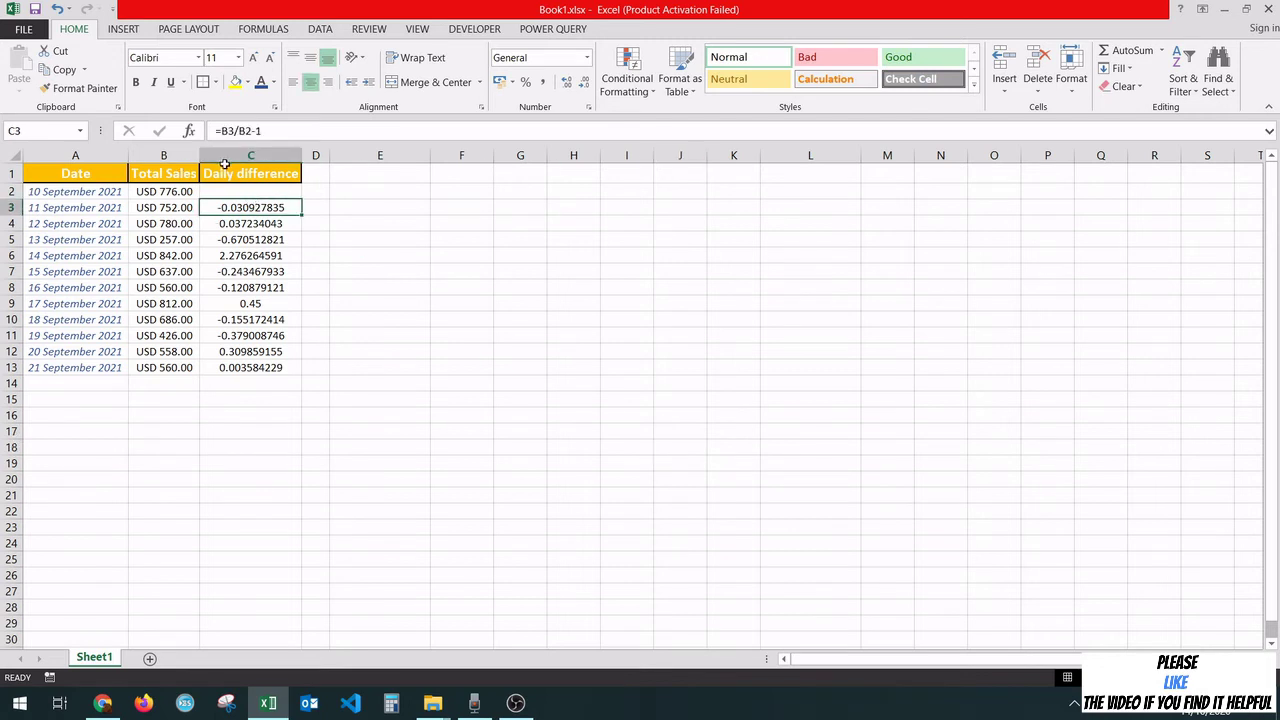
pyautogui.click(234, 168)
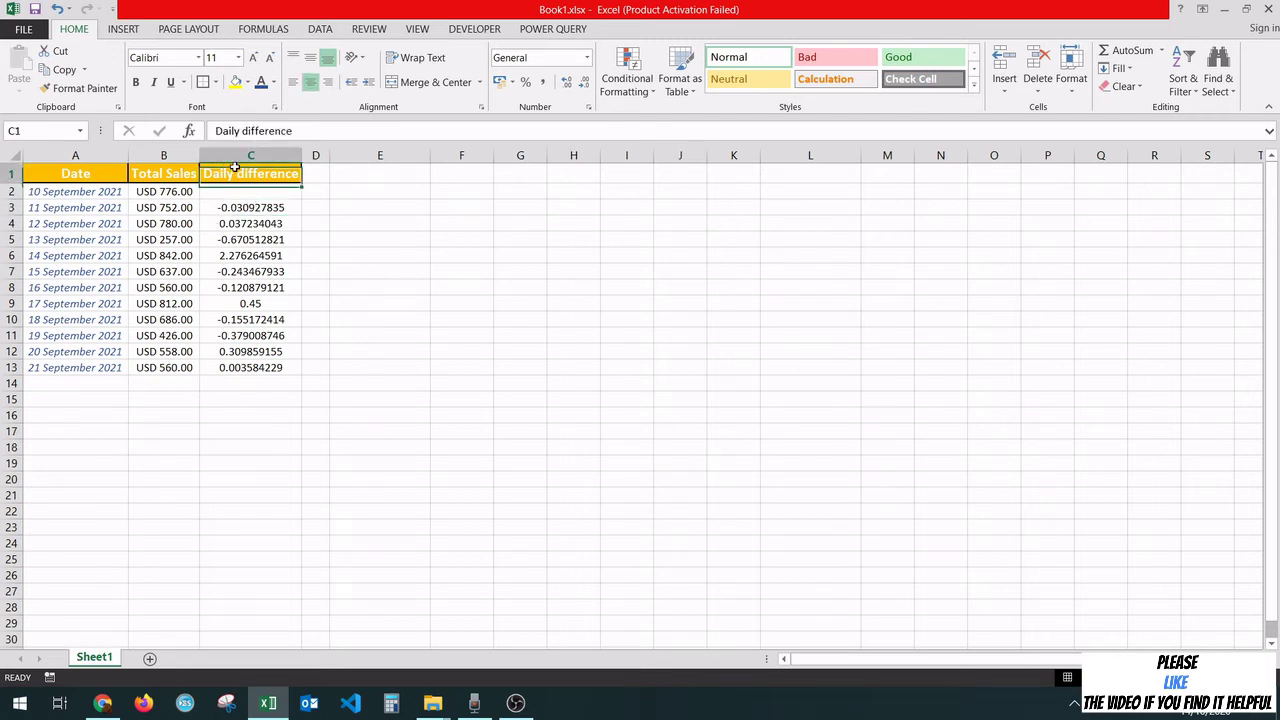
pyautogui.click(273, 206)
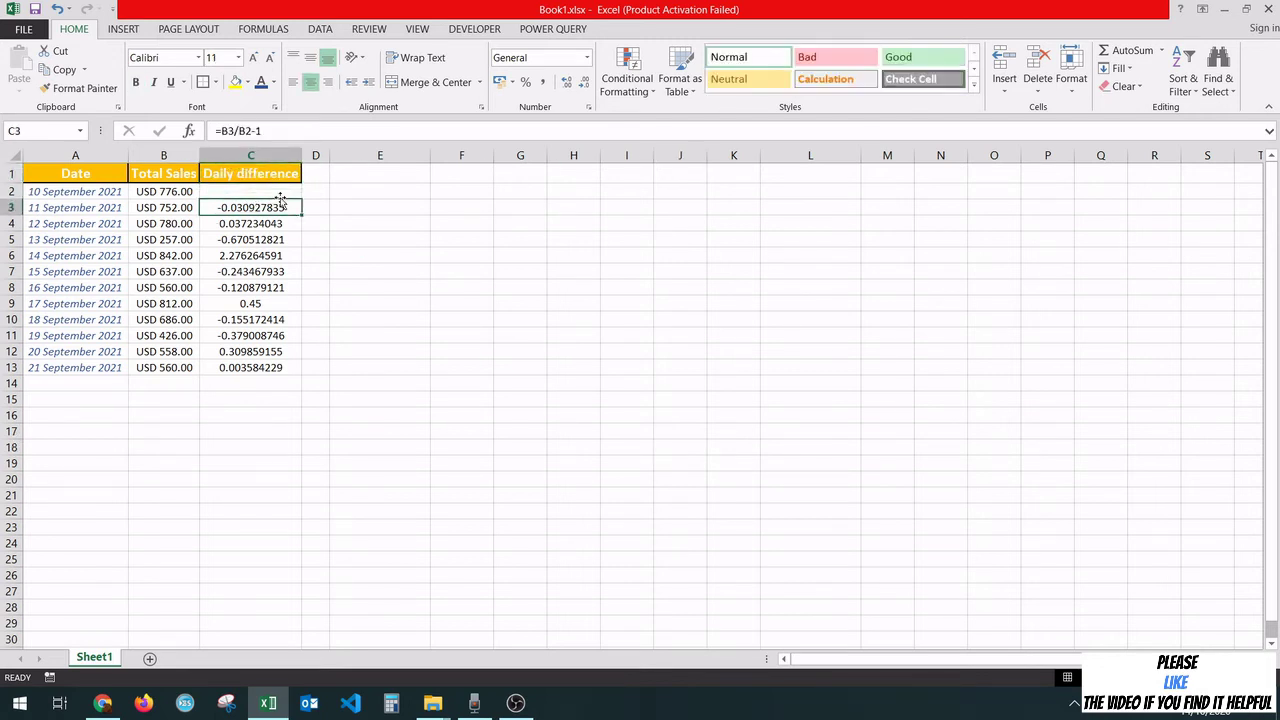
pyautogui.click(145, 190)
pyautogui.click(163, 206)
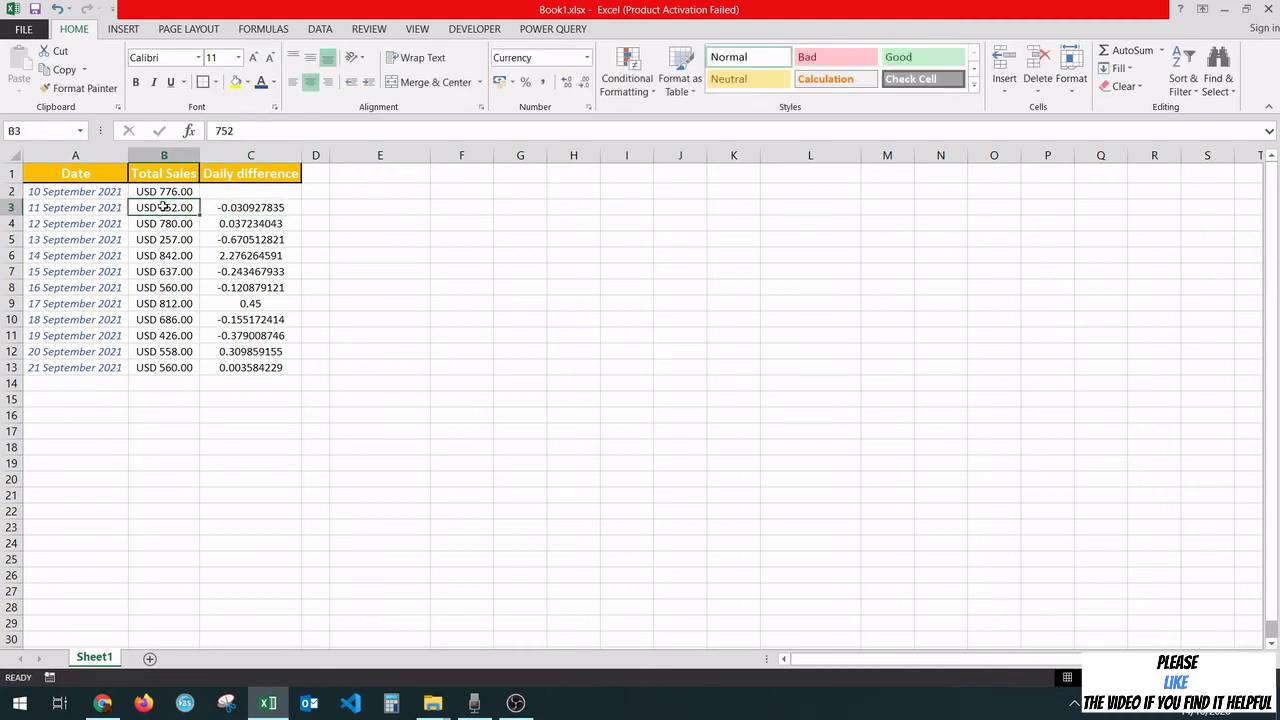
pyautogui.click(262, 224)
# Format the first daily difference in C3 as a percentage with two decimal places.
pyautogui.click(279, 209)
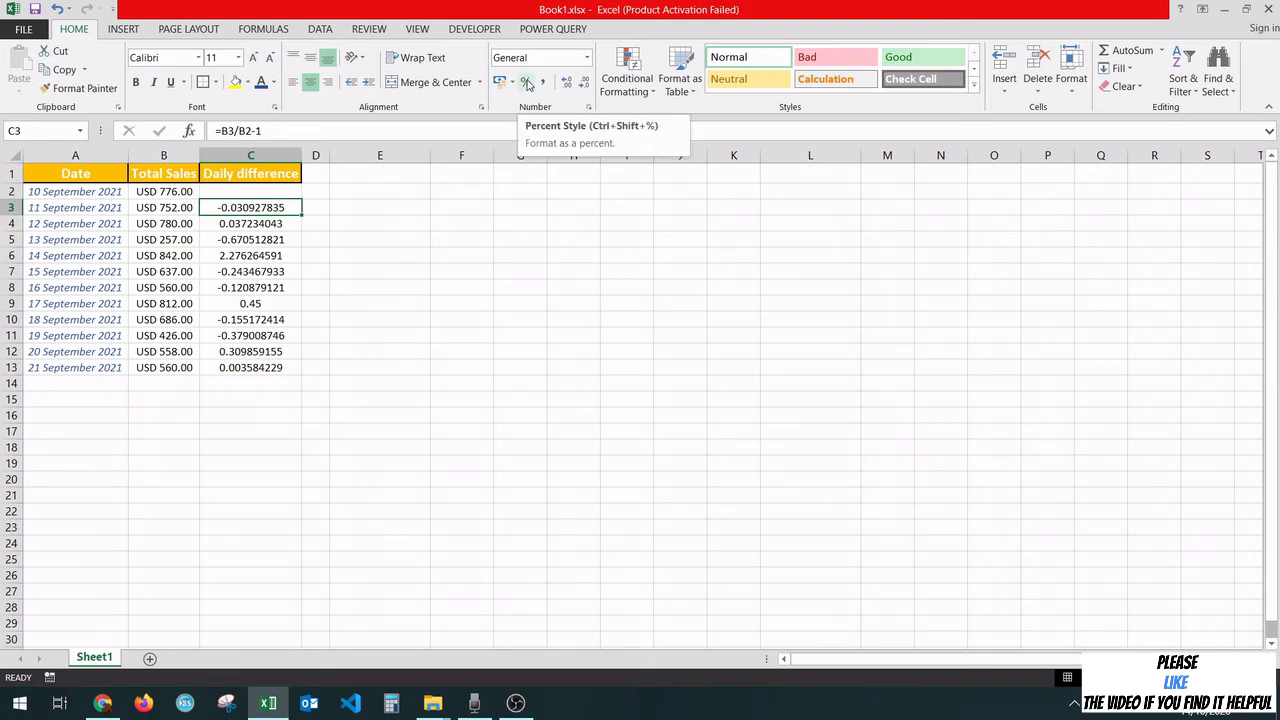
pyautogui.click(526, 82)
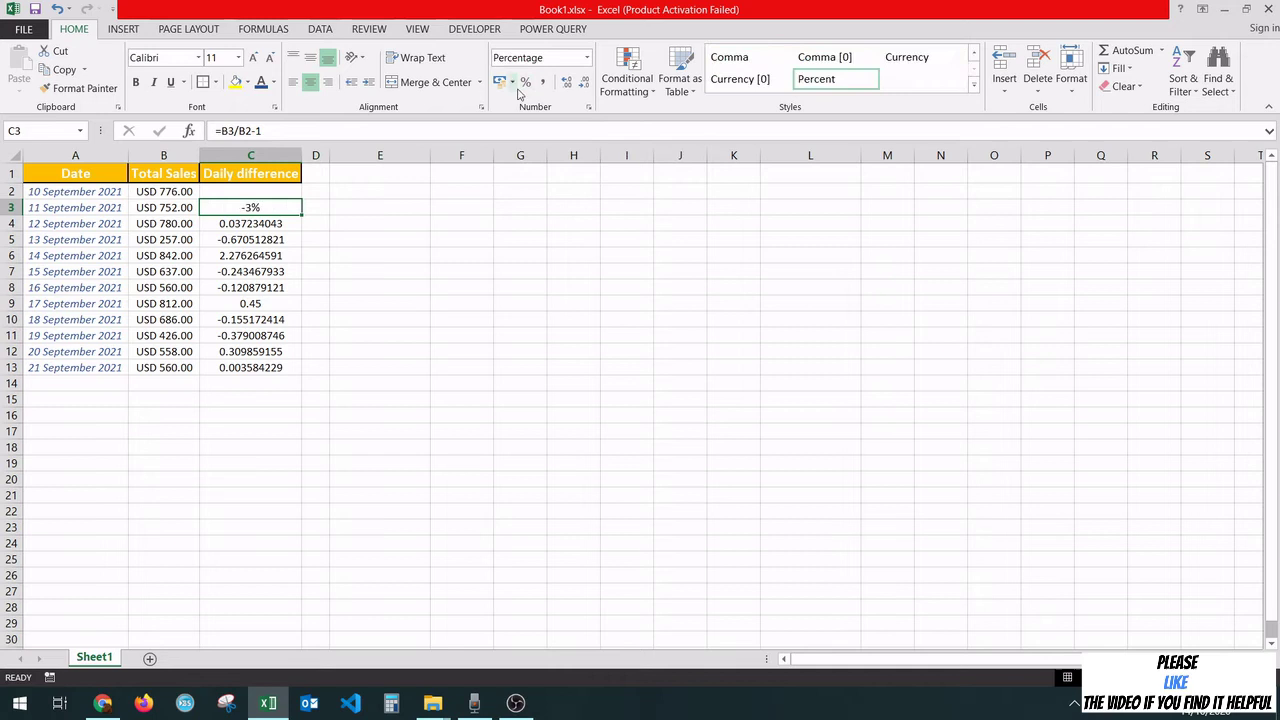
pyautogui.click(565, 84)
pyautogui.click(400, 302)
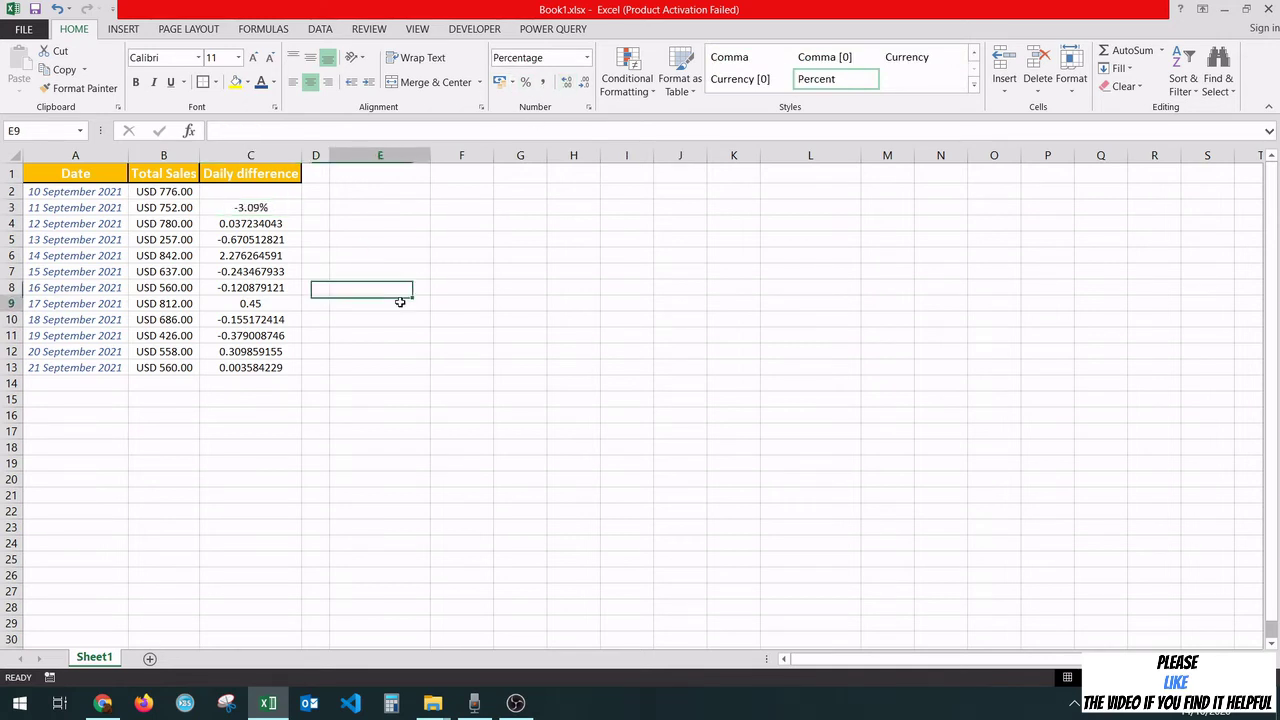
# Add a conditional formatting rule to C3 that gives values greater than 0 Green Fill with Dark Green Text.
pyautogui.click(231, 208)
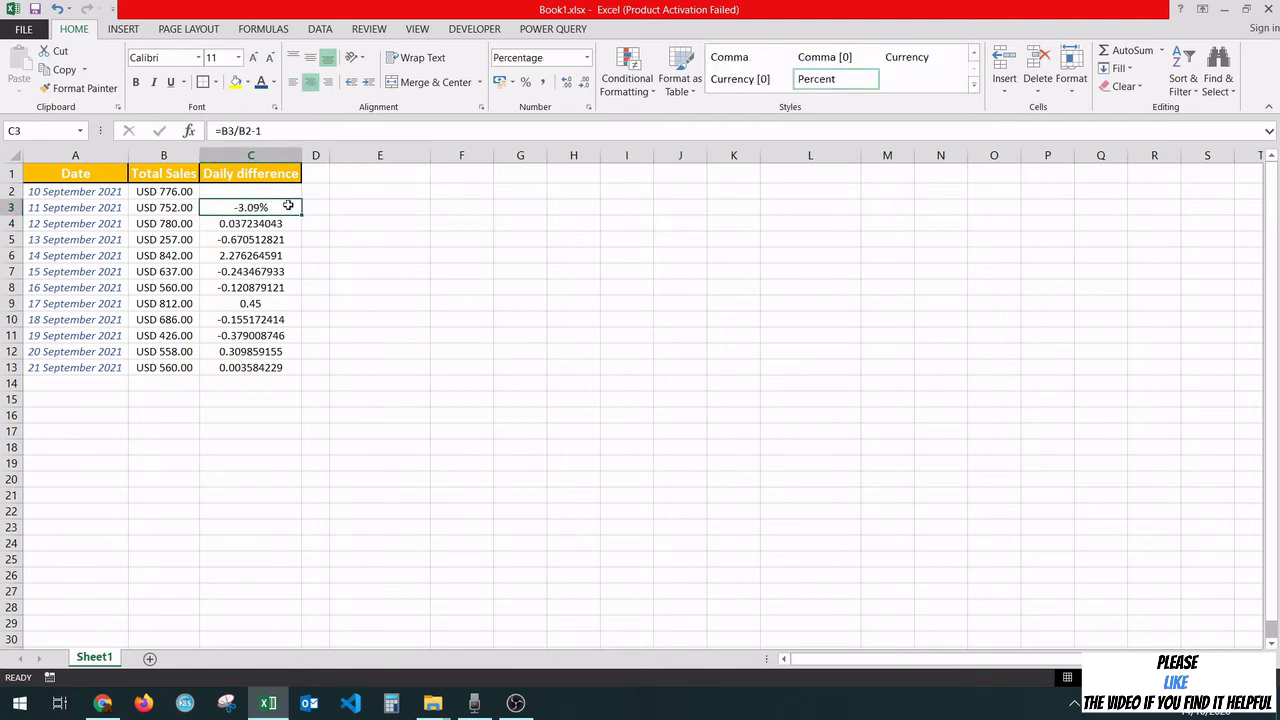
pyautogui.click(238, 226)
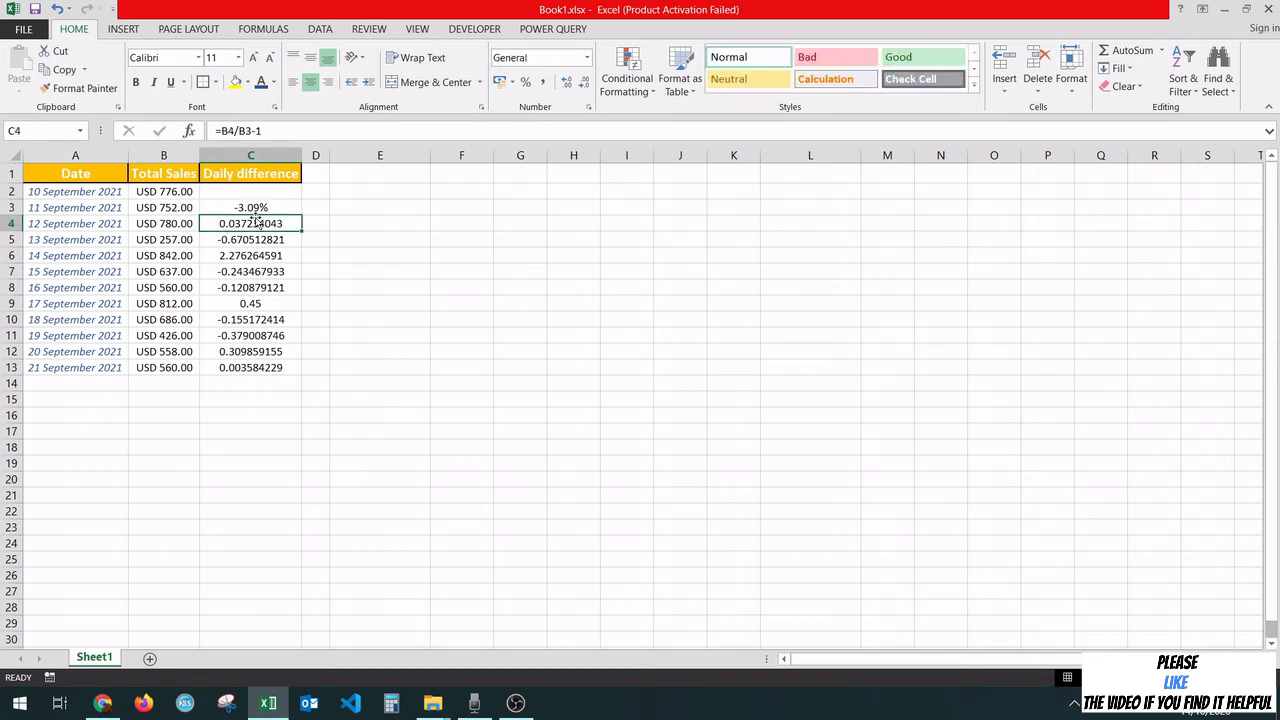
pyautogui.click(271, 207)
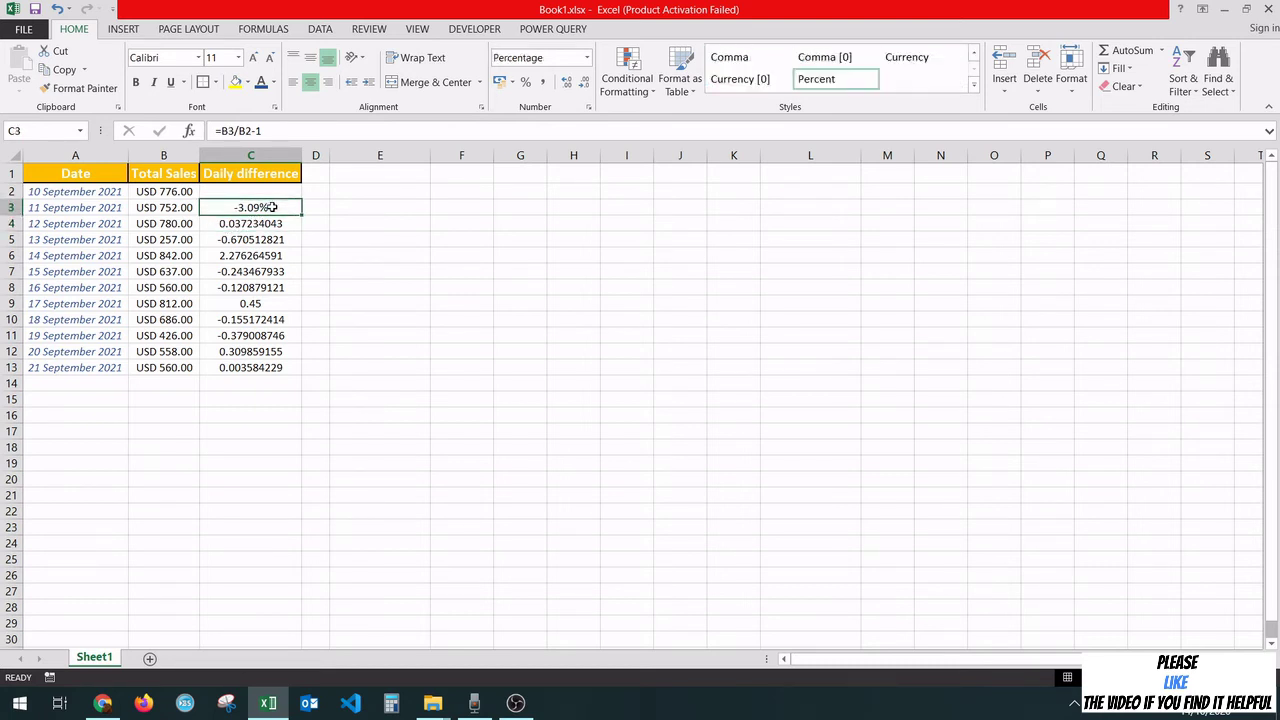
pyautogui.click(645, 91)
pyautogui.moveTo(681, 118)
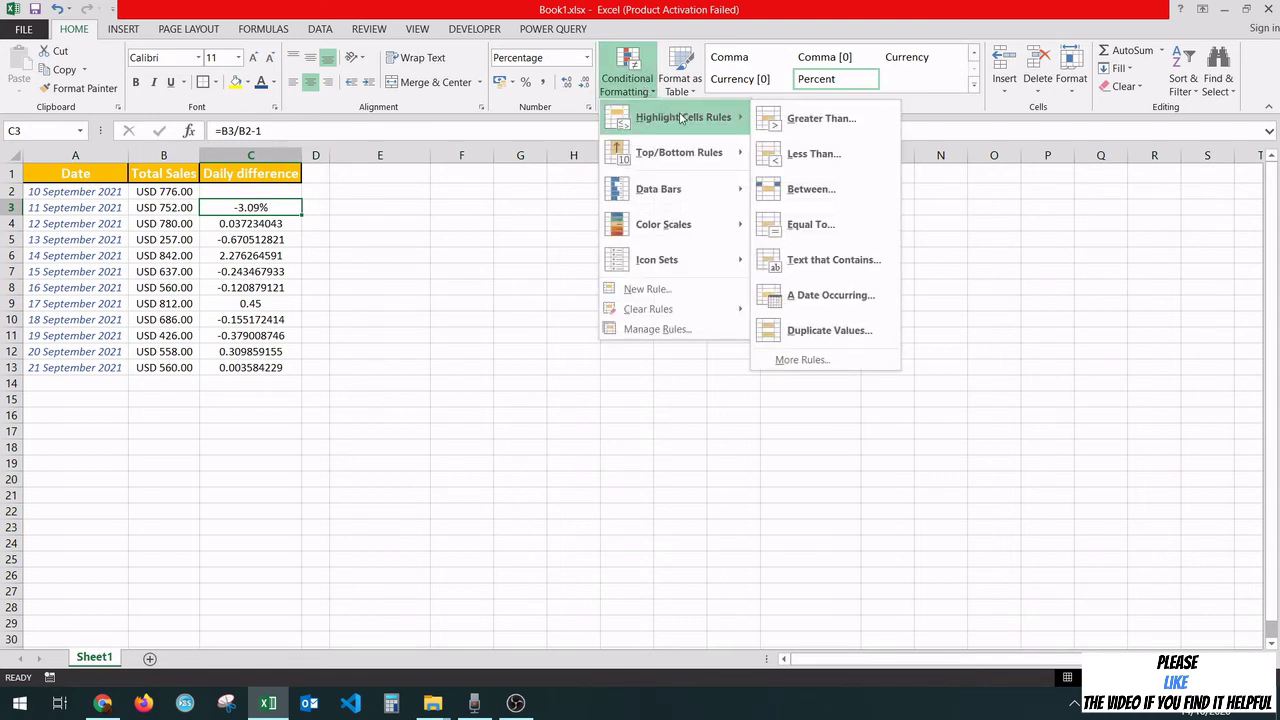
pyautogui.click(845, 120)
pyautogui.write('0')
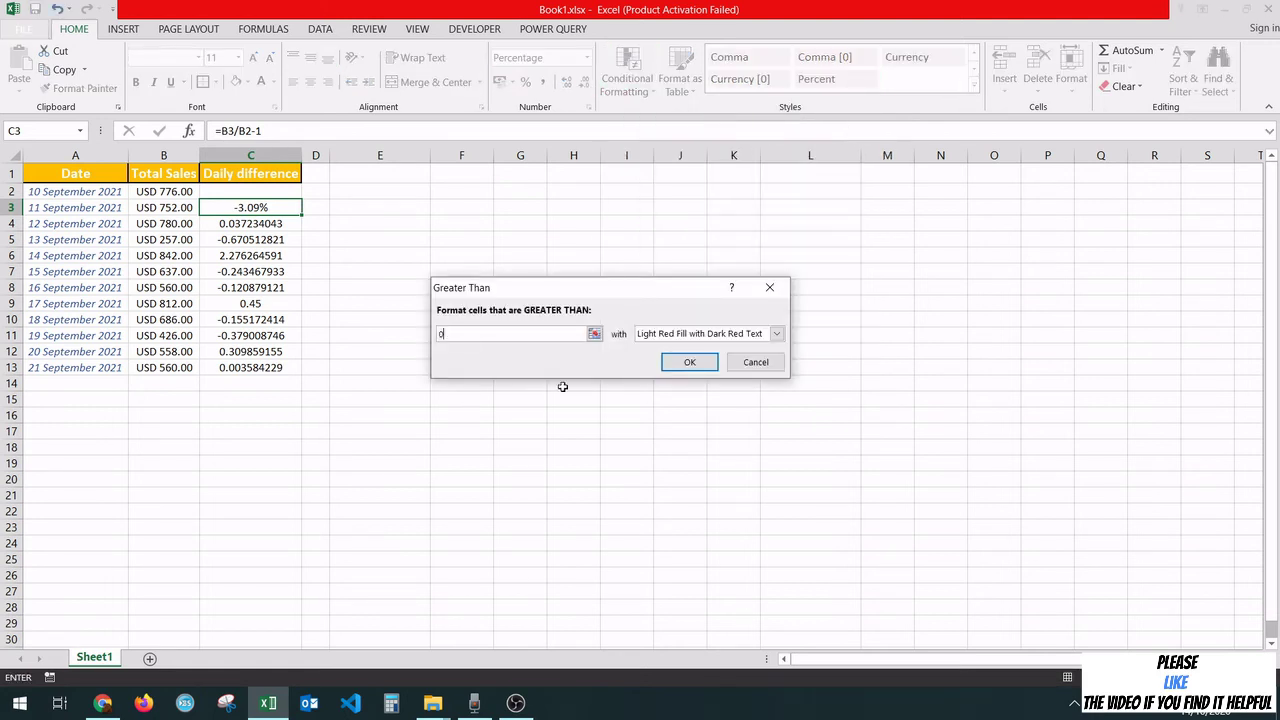
pyautogui.click(719, 334)
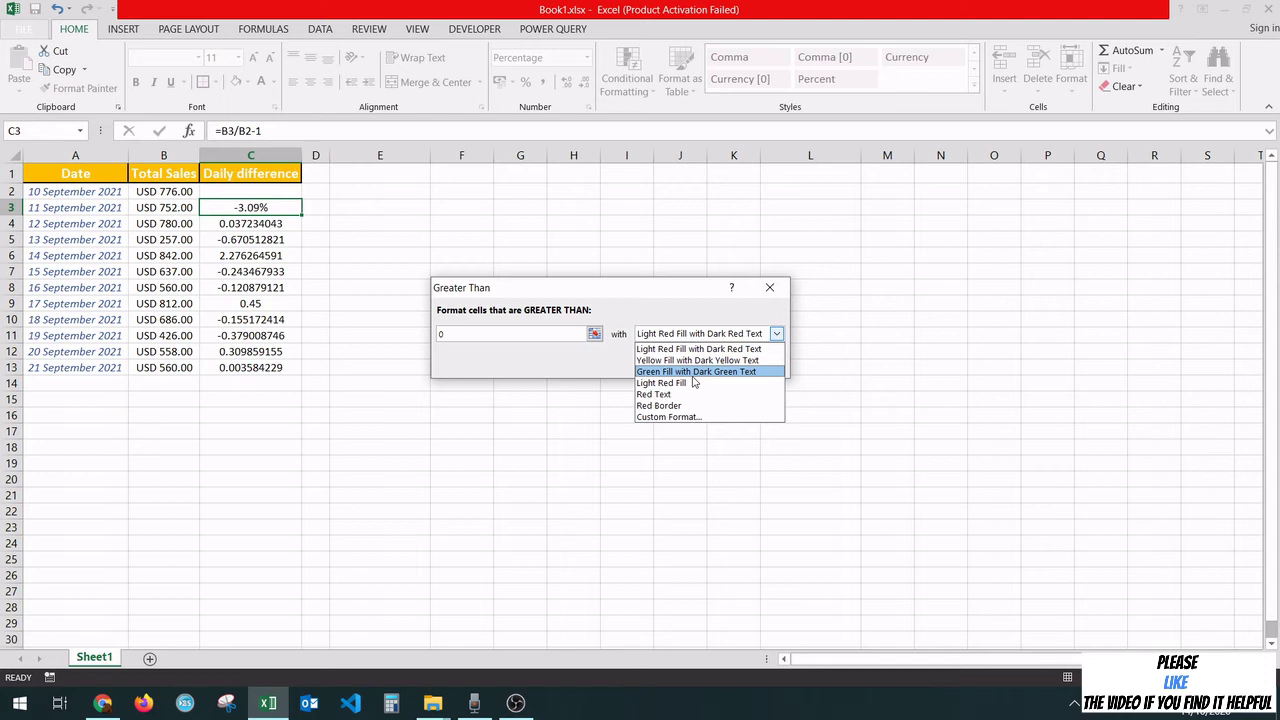
pyautogui.click(692, 374)
pyautogui.click(694, 372)
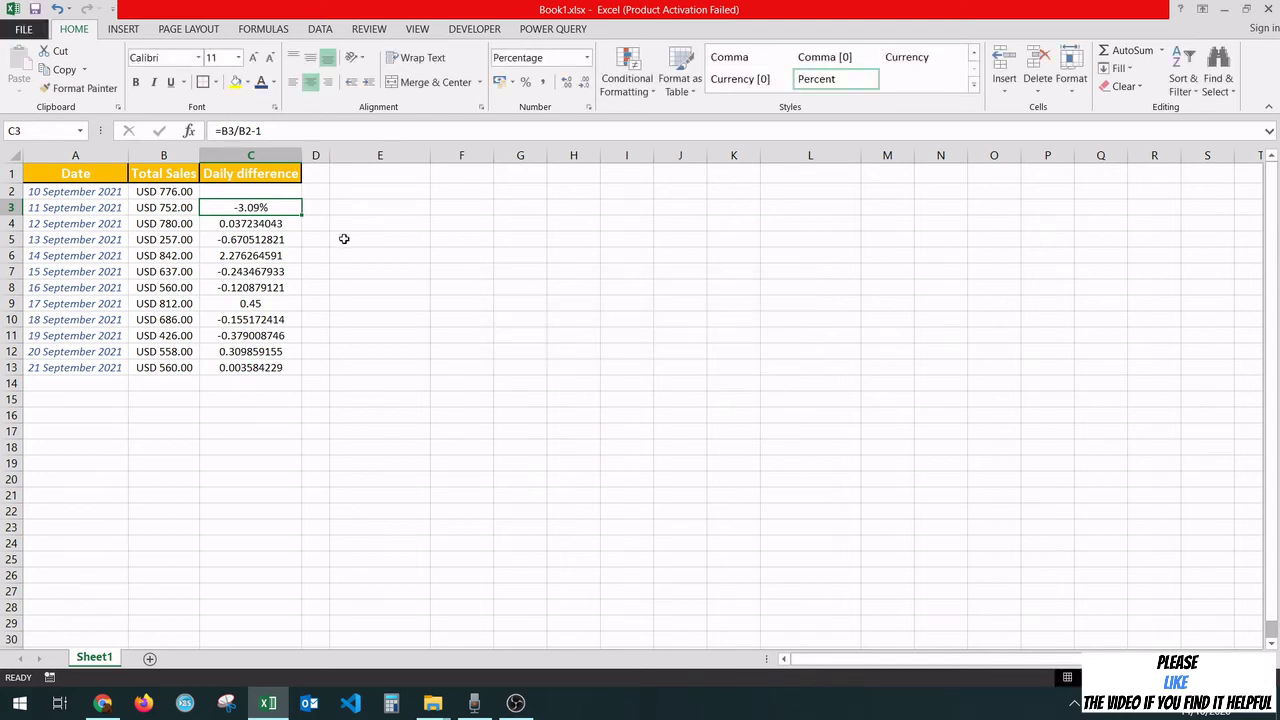
# Add a conditional formatting rule to C3 that gives values less than 0 Light Red Fill with Dark Red Text.
pyautogui.click(627, 76)
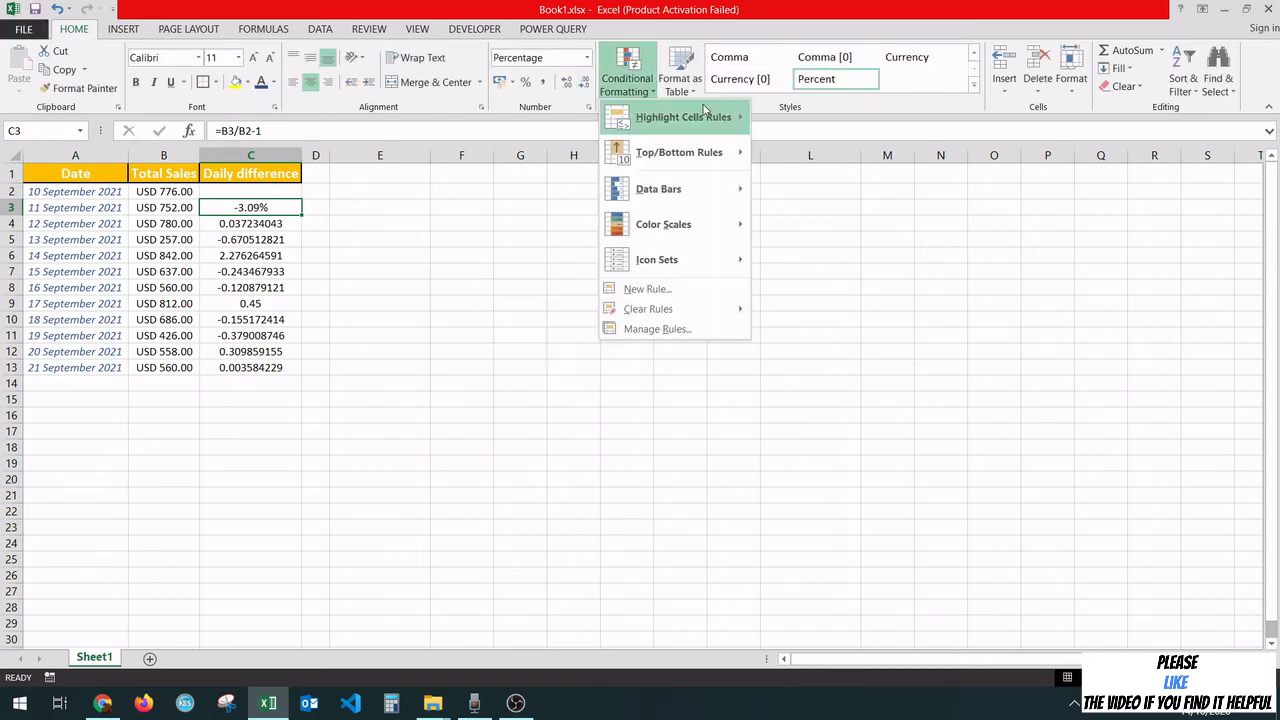
pyautogui.click(836, 158)
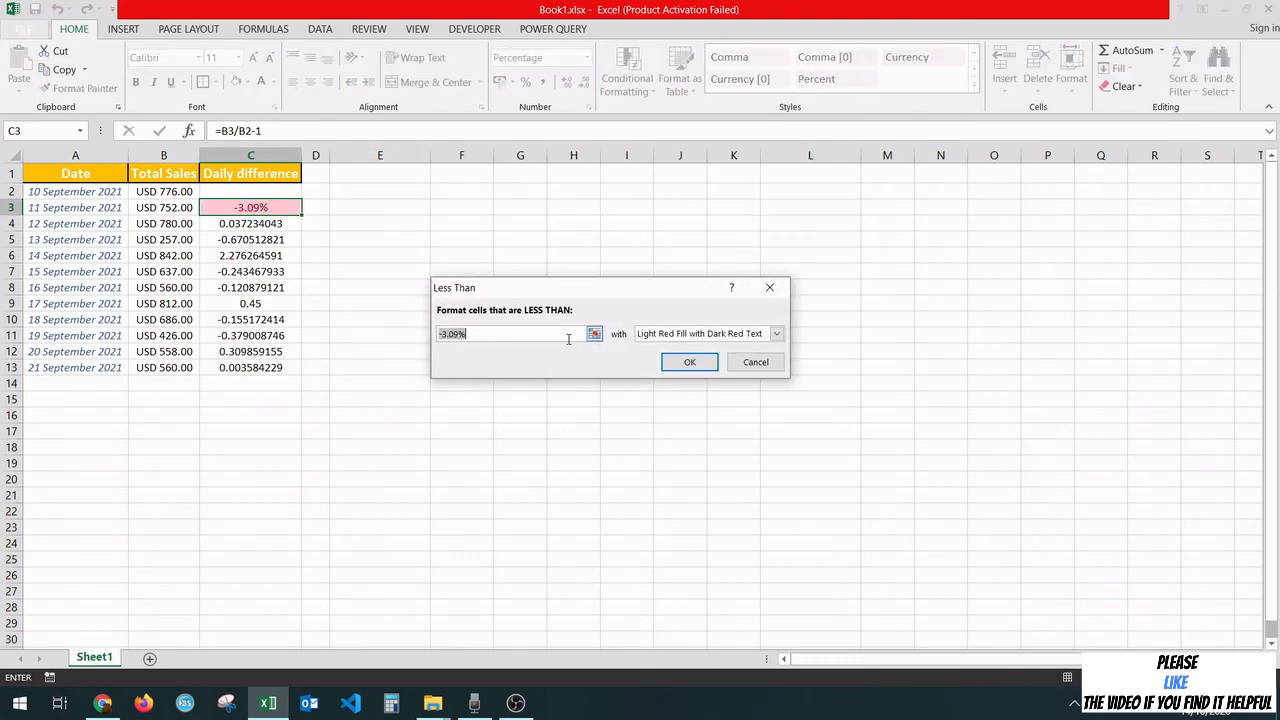
pyautogui.write('0')
pyautogui.click(690, 366)
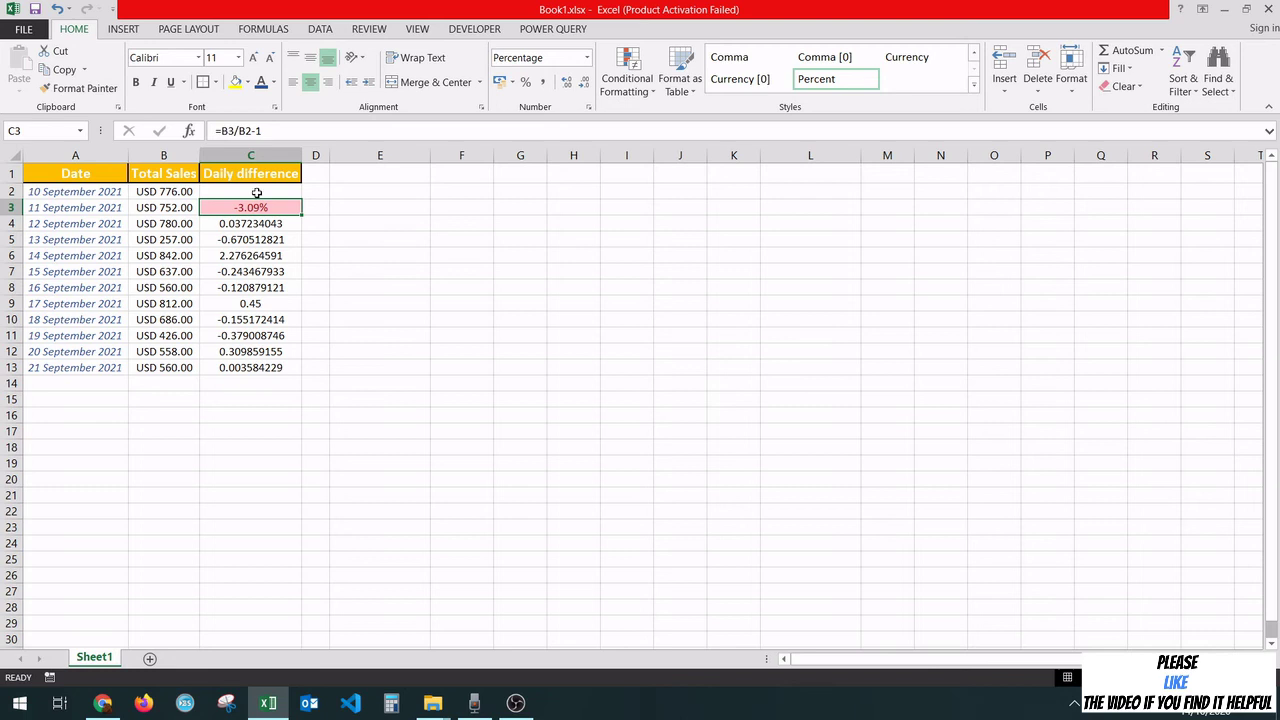
pyautogui.click(368, 193)
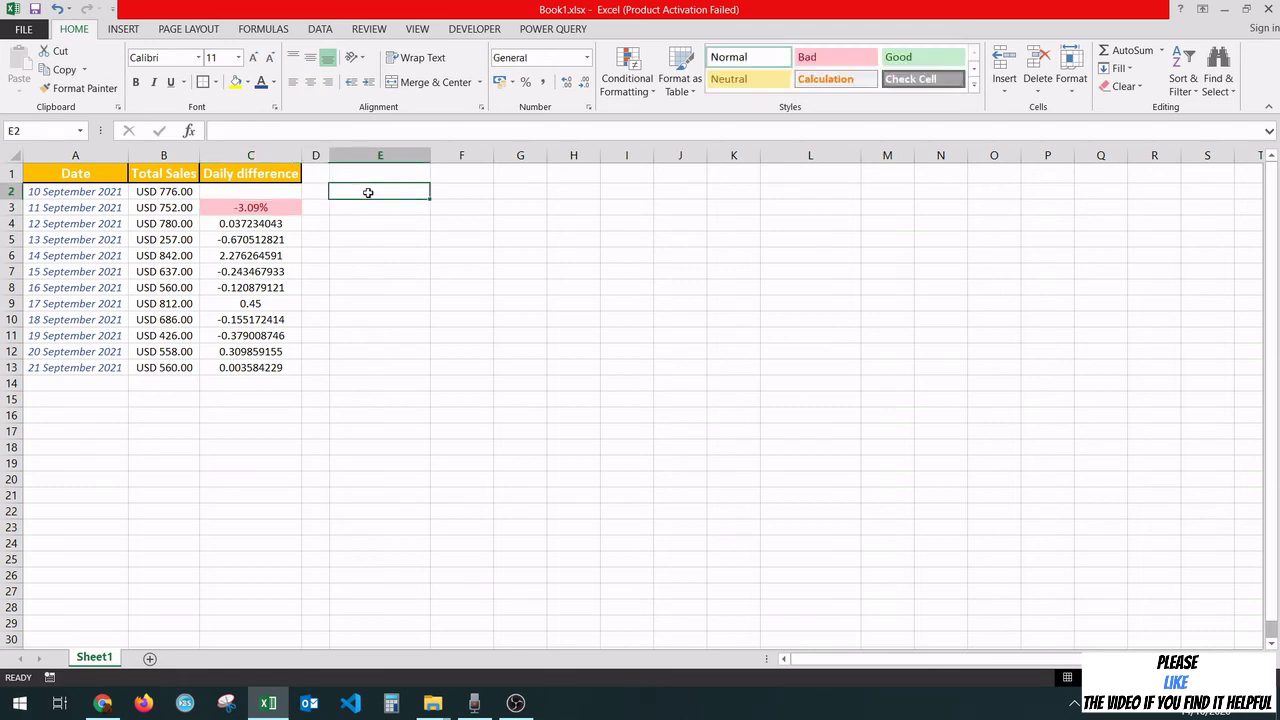
# Test the conditional formatting in C3 by entering 2% over the formula, and undo that entry.
pyautogui.click(236, 208)
pyautogui.write('2')
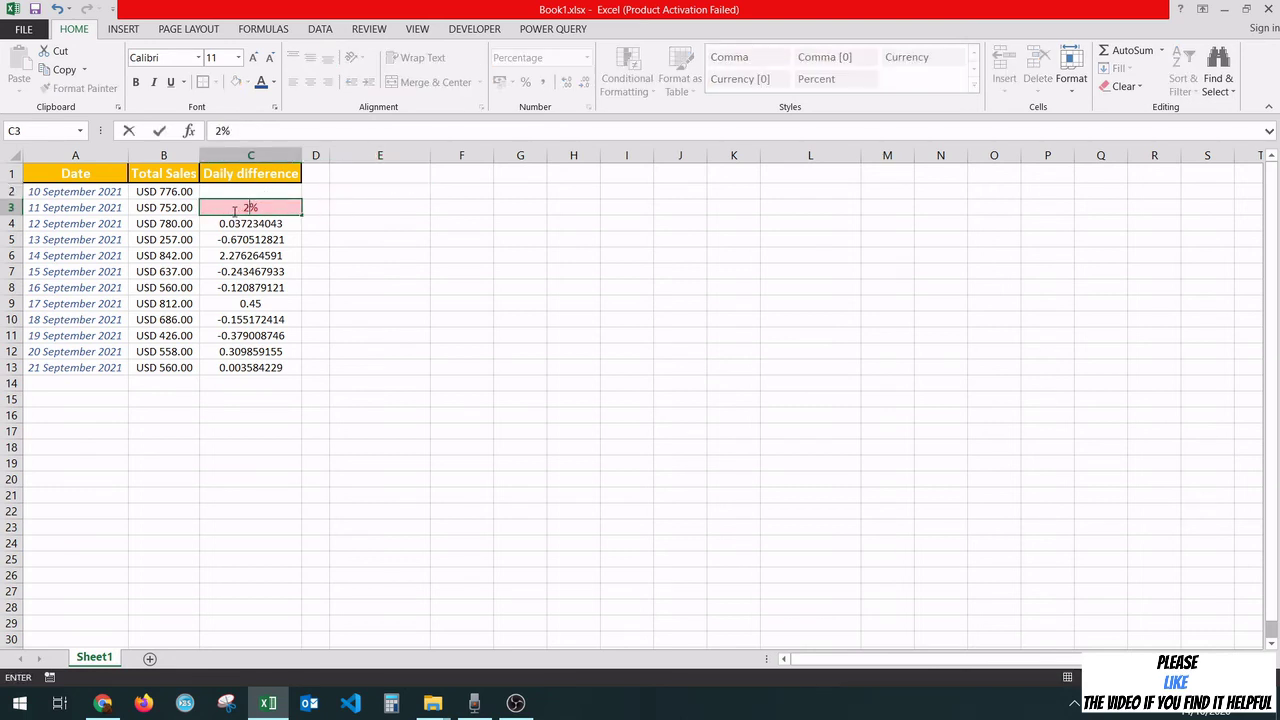
pyautogui.press('Return')
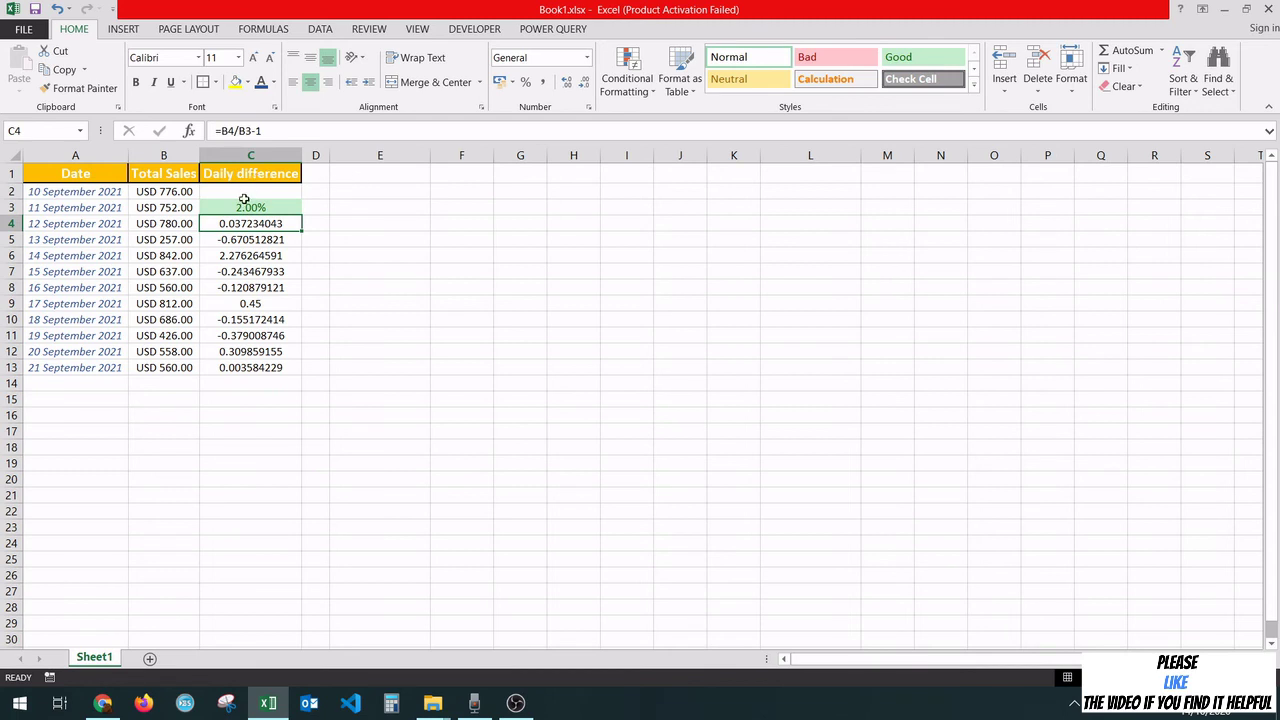
pyautogui.hotkey('ctrl', 'z')
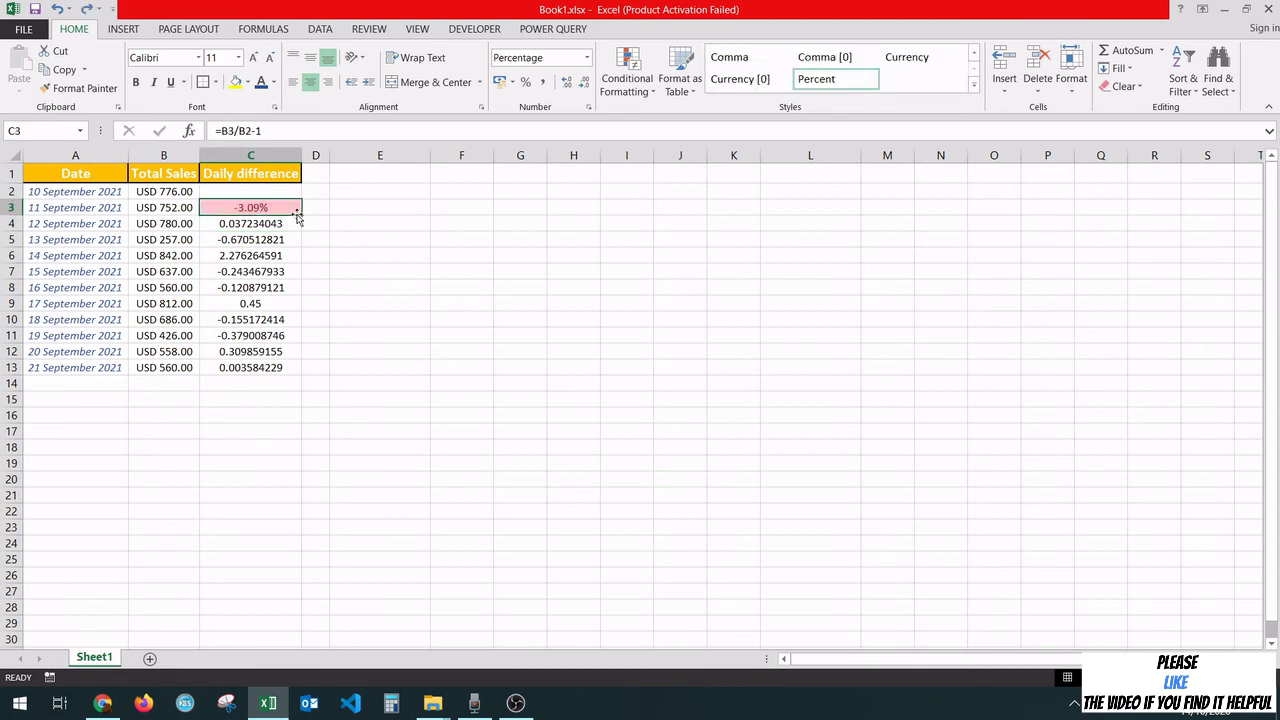
pyautogui.click(352, 206)
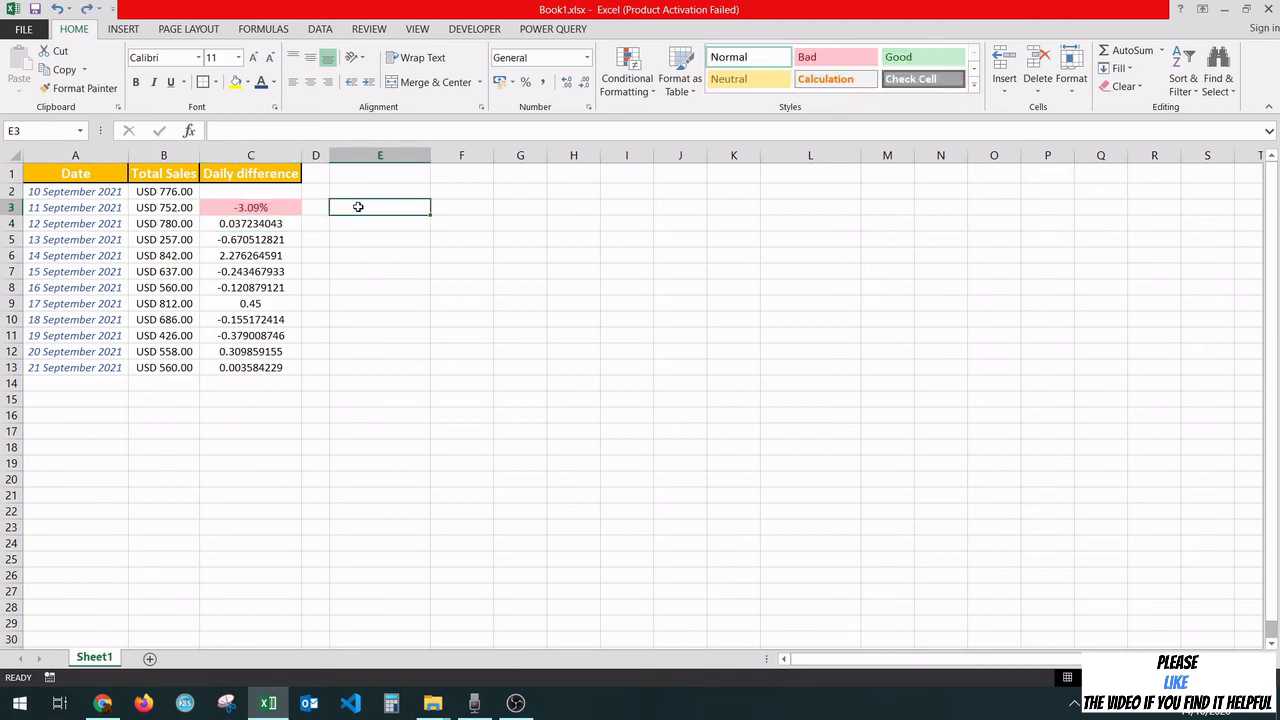
pyautogui.click(250, 207)
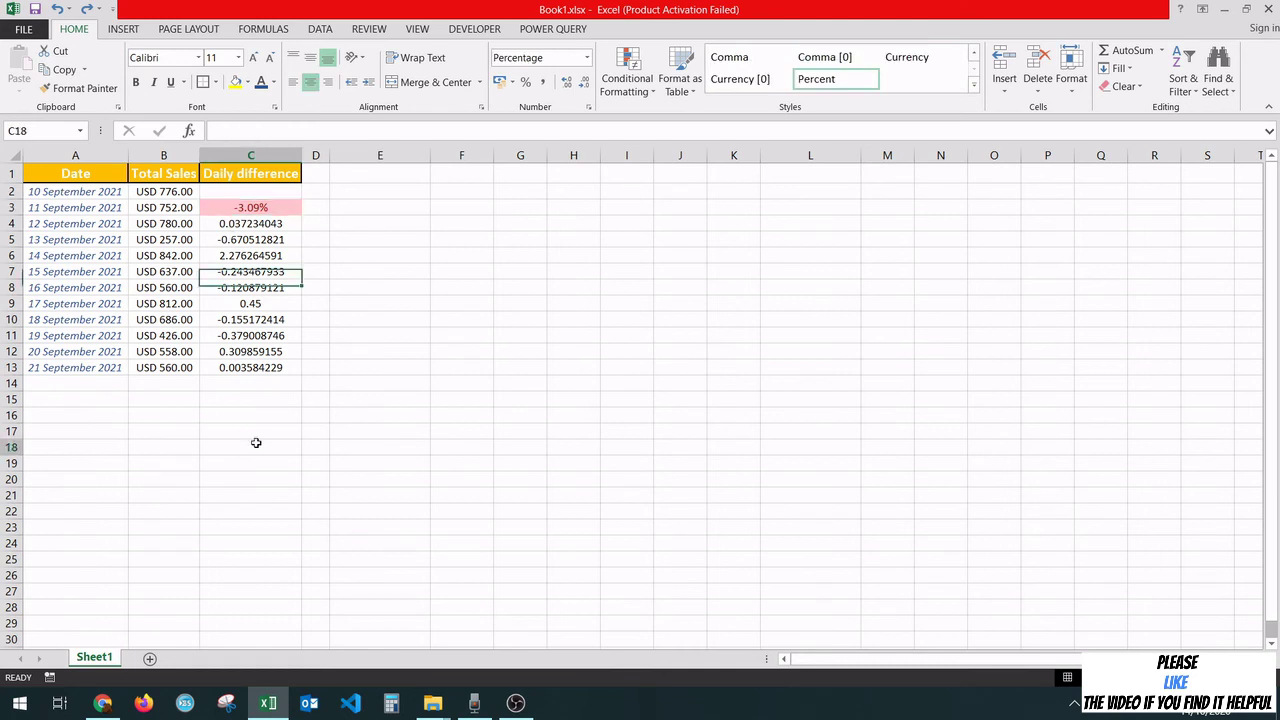
pyautogui.moveTo(254, 444); pyautogui.dragTo(278, 228)
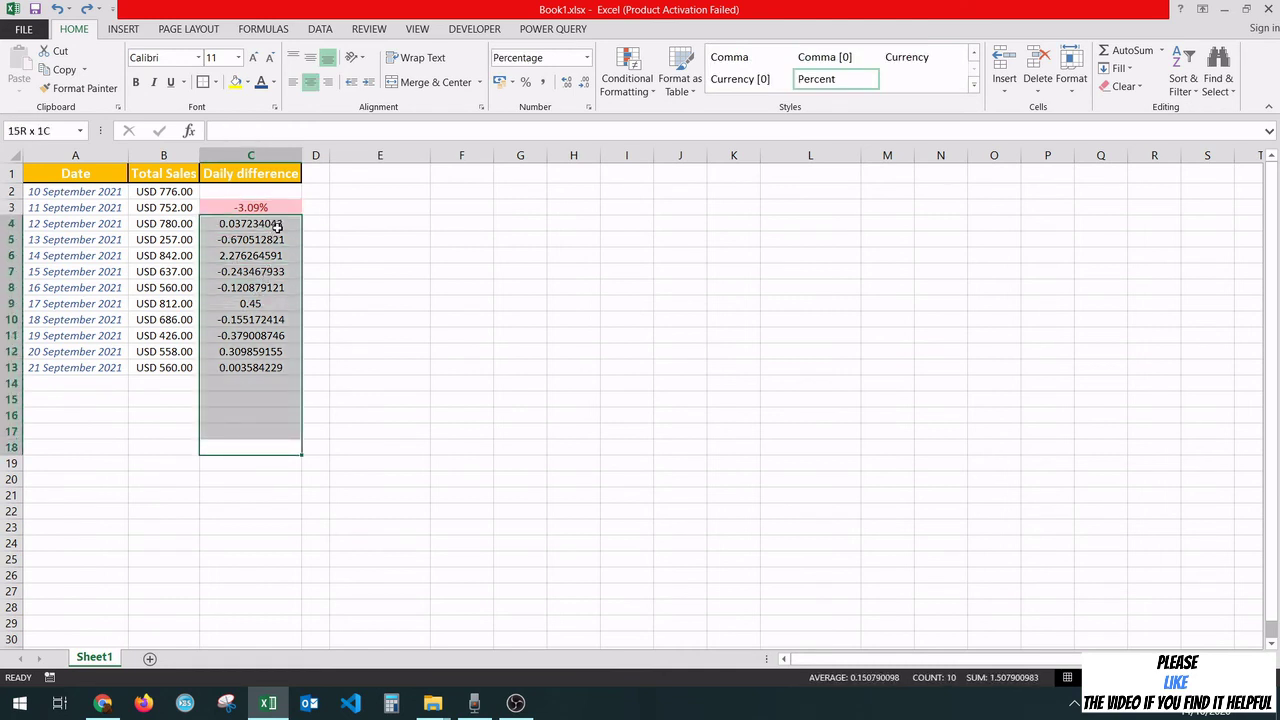
pyautogui.click(438, 259)
# Copy the percentage and conditional formatting of C3 to the remaining daily differences in C4:C13 with Format Painter.
pyautogui.doubleClick(274, 206)
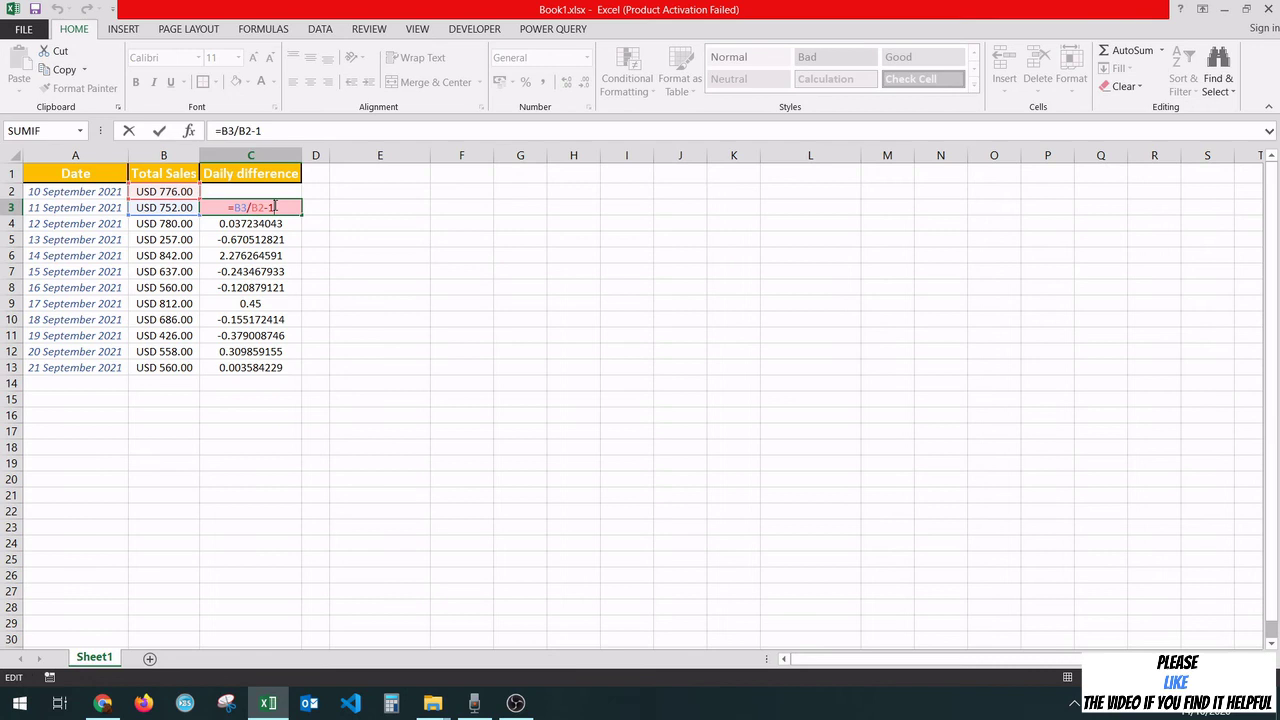
pyautogui.hotkey('ctrl', 'Return')
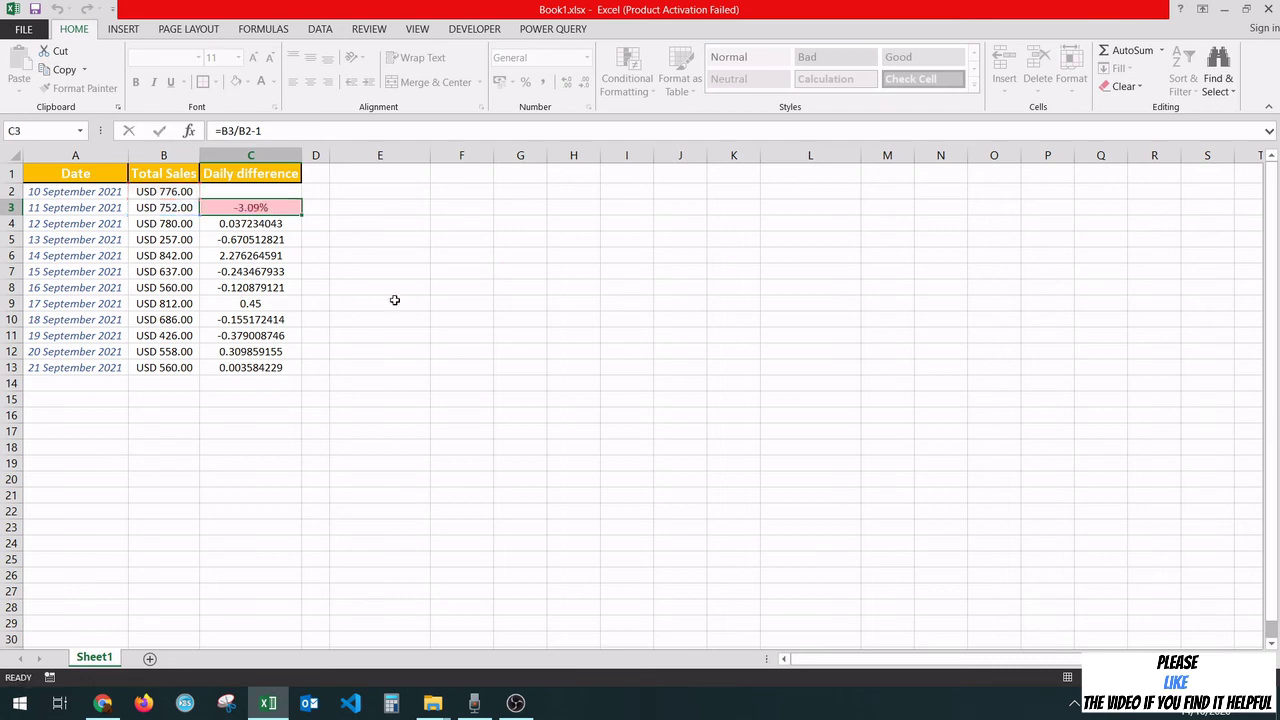
pyautogui.click(115, 90)
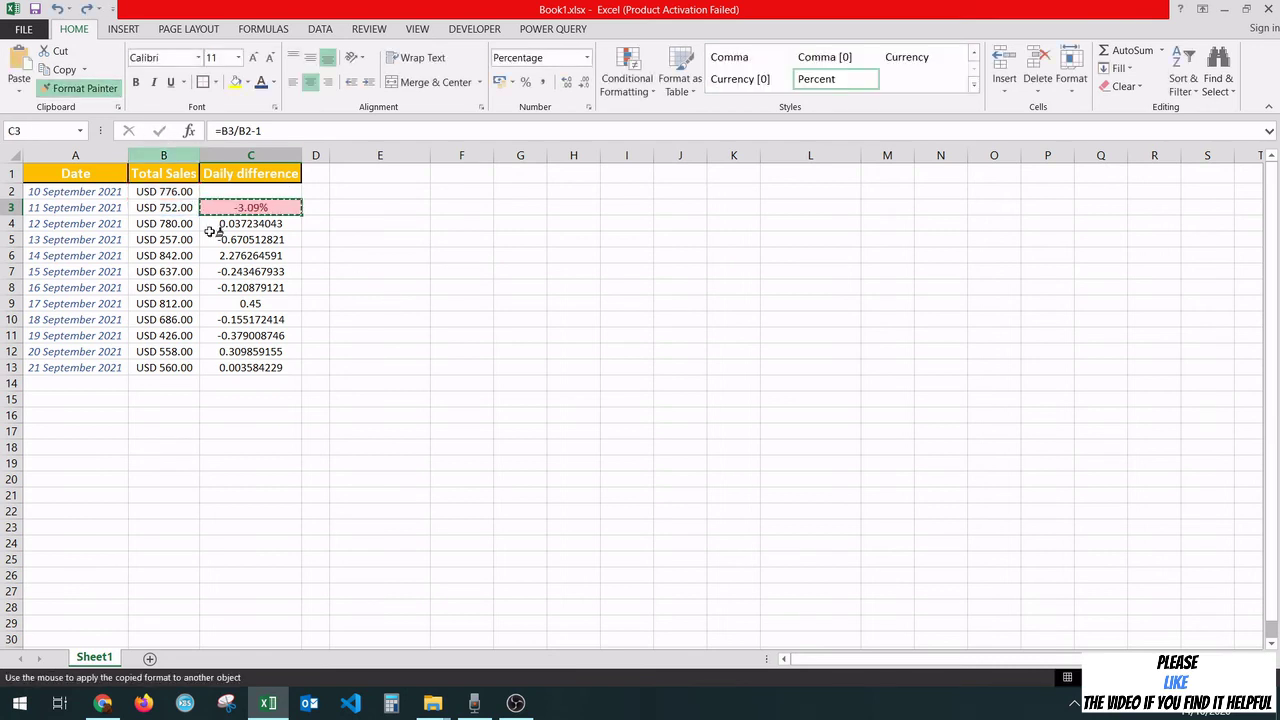
pyautogui.moveTo(283, 223)
pyautogui.mouseDown()
pyautogui.moveTo(258, 293)
pyautogui.moveTo(263, 352)
pyautogui.moveTo(245, 363)
pyautogui.mouseUp()
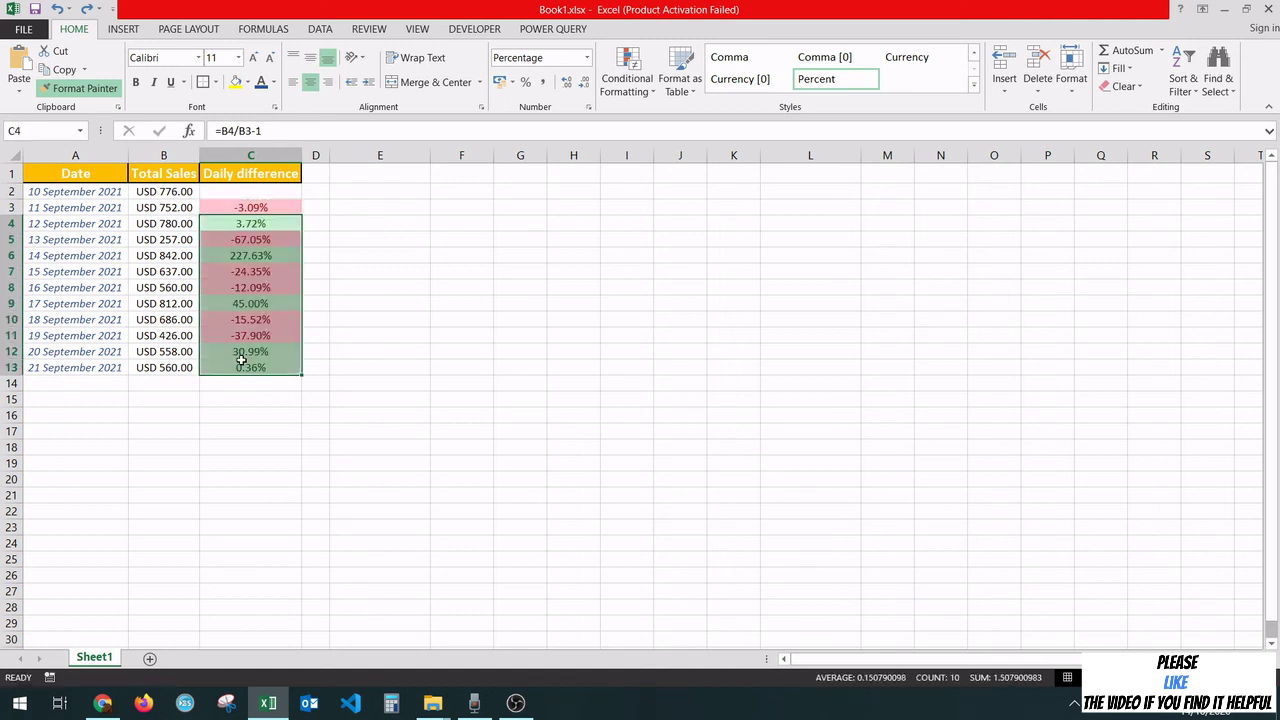
pyautogui.click(388, 368)
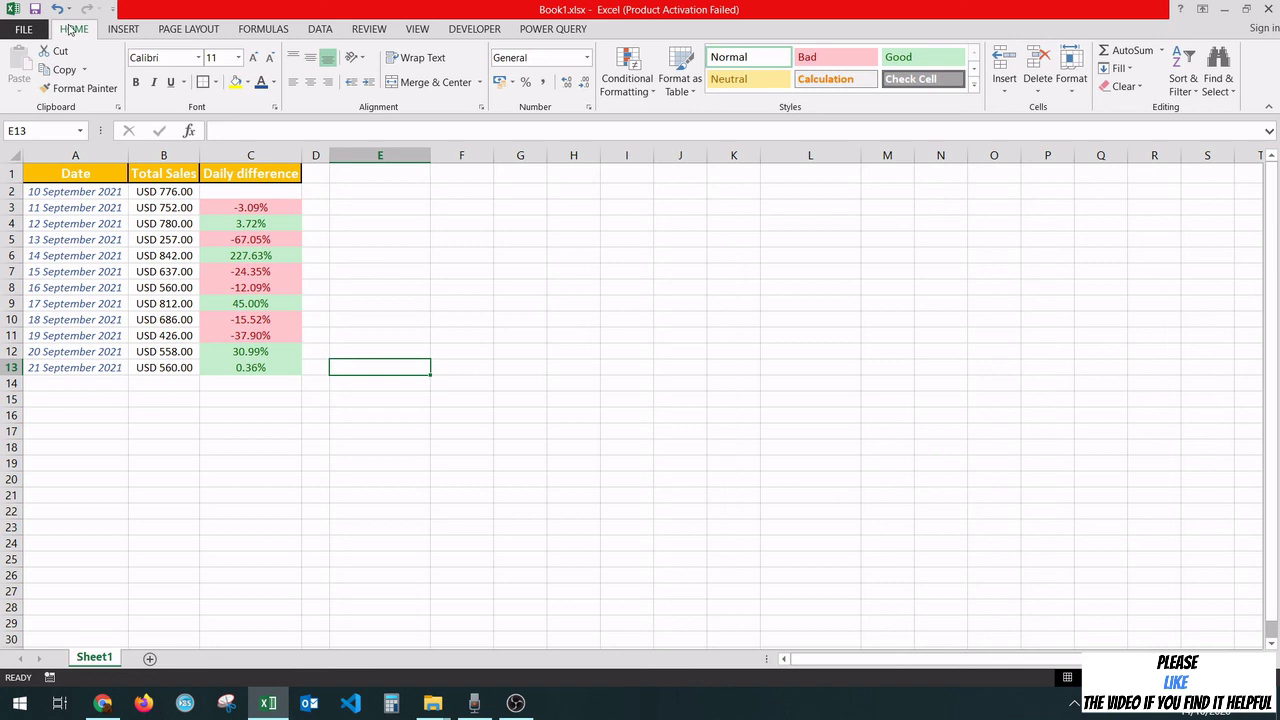
pyautogui.click(409, 243)
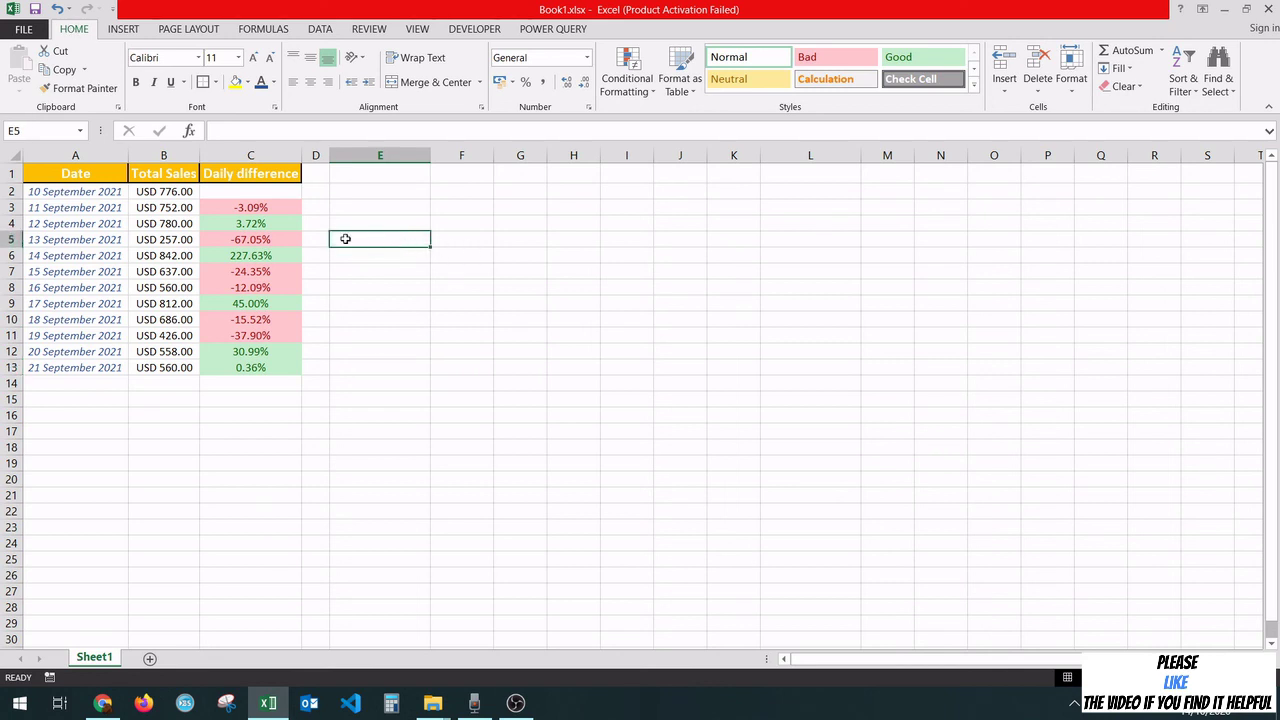
pyautogui.click(228, 222)
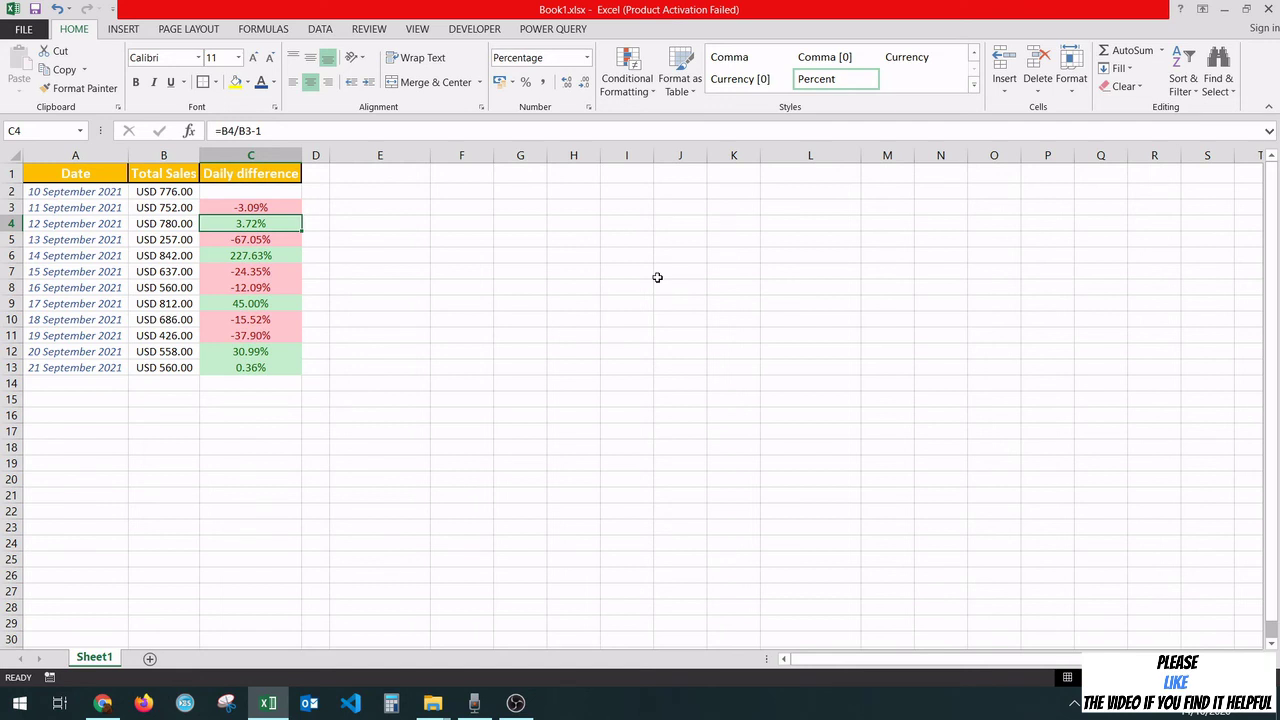
pyautogui.click(555, 287)
pyautogui.click(895, 288)
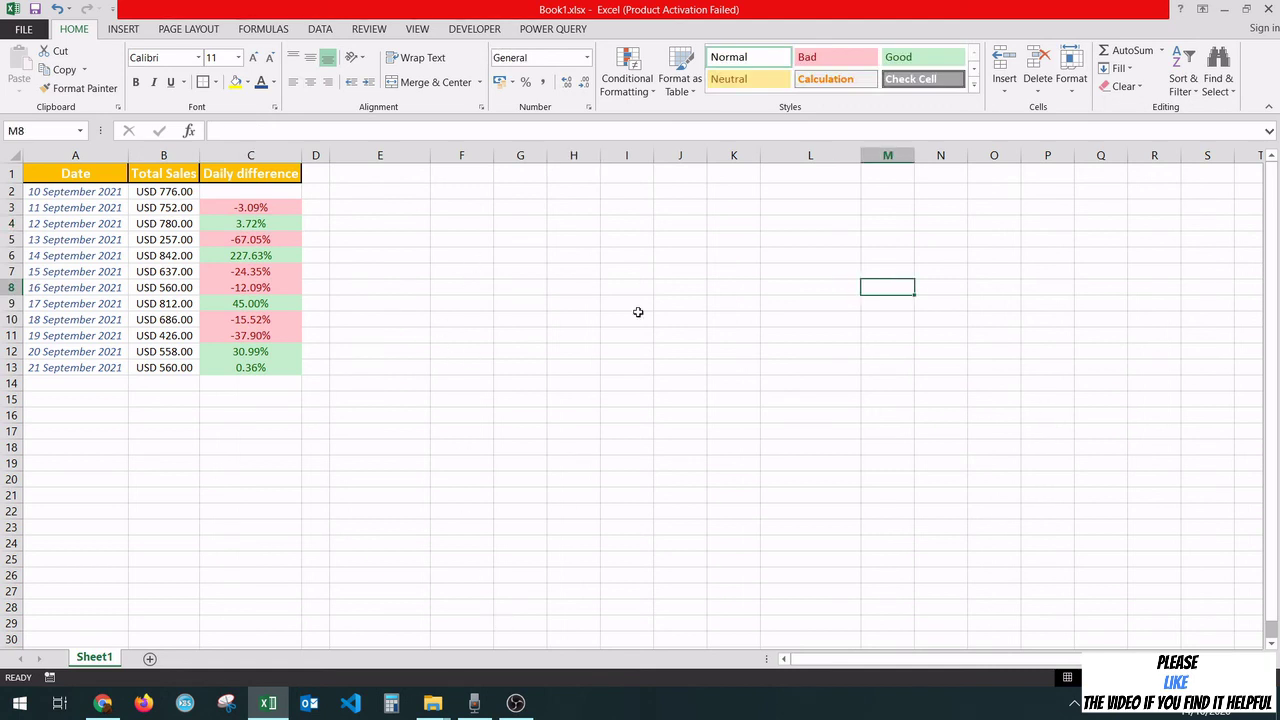
pyautogui.click(613, 424)
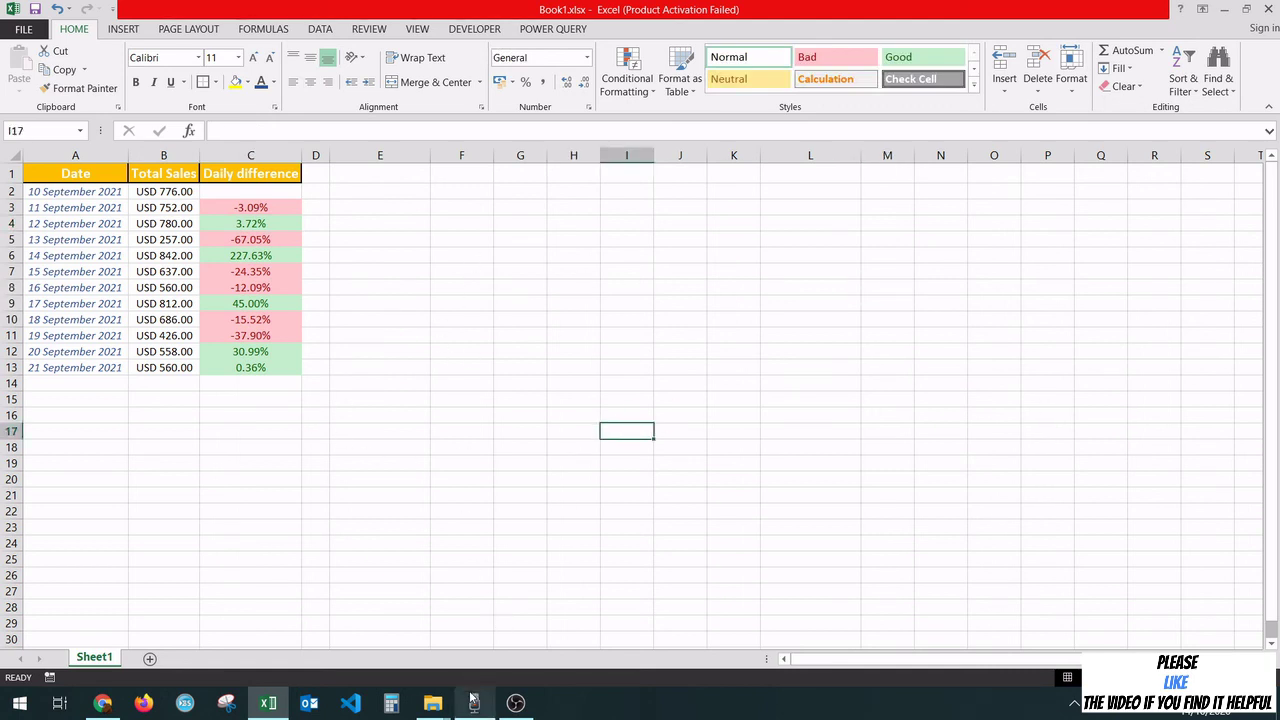